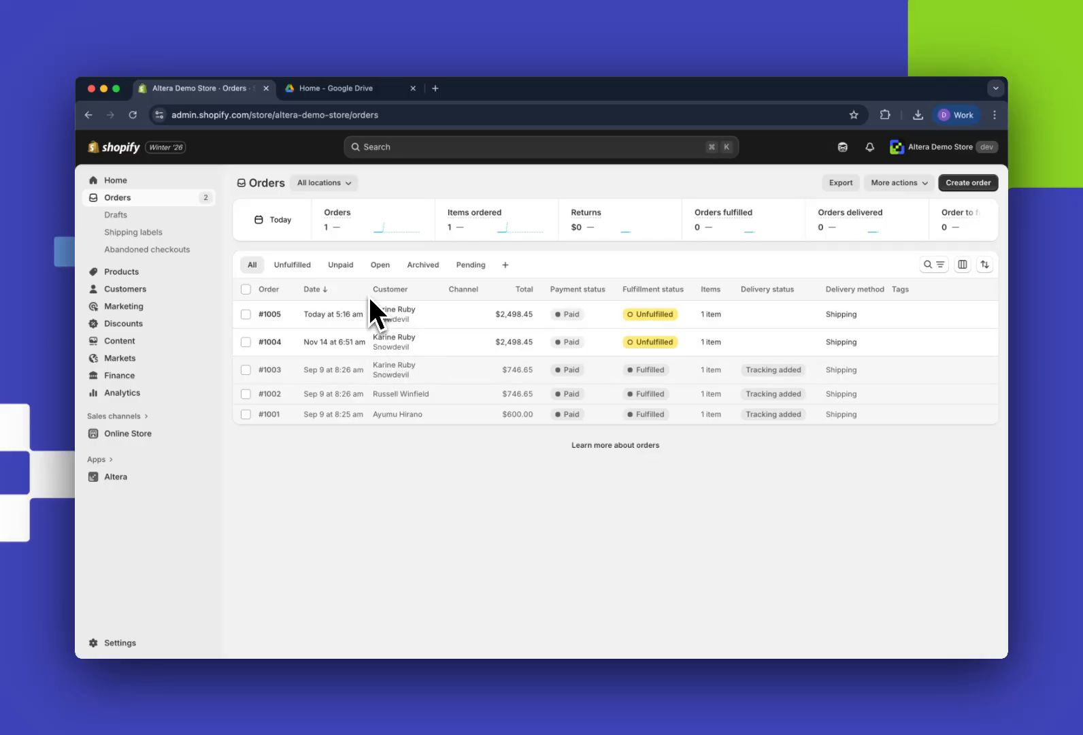
Step: Switch to Google Drive and create a new folder named "Order exports" in My Drive
left_click(352, 89)
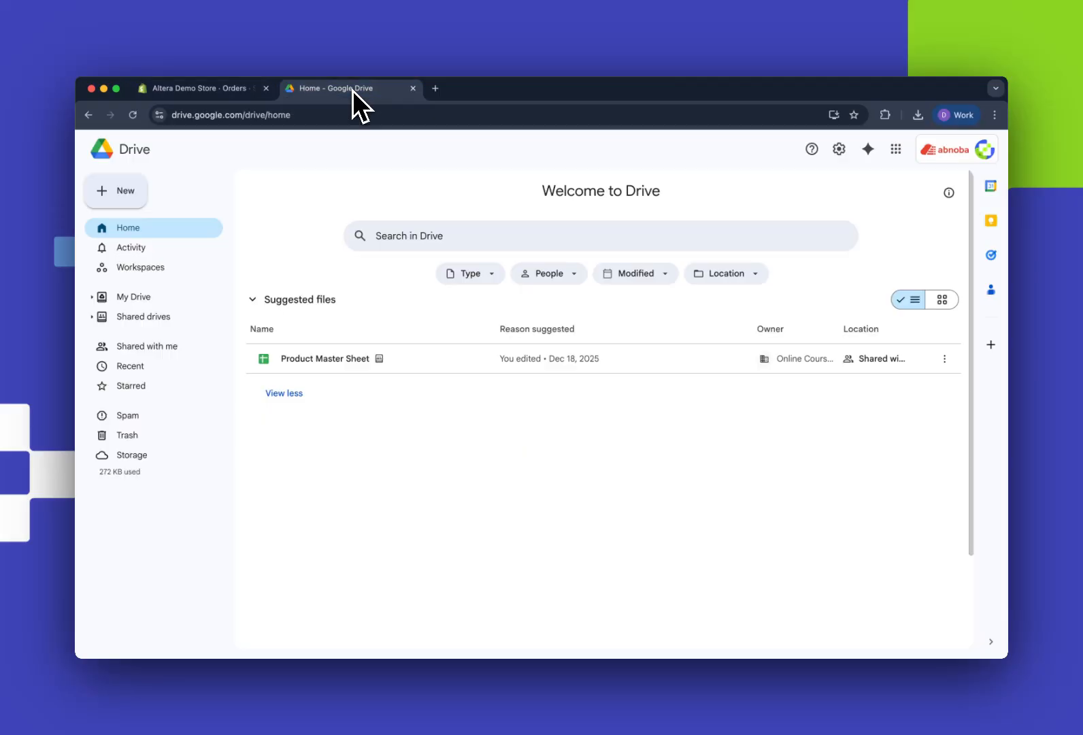
left_click(121, 193)
left_click(140, 188)
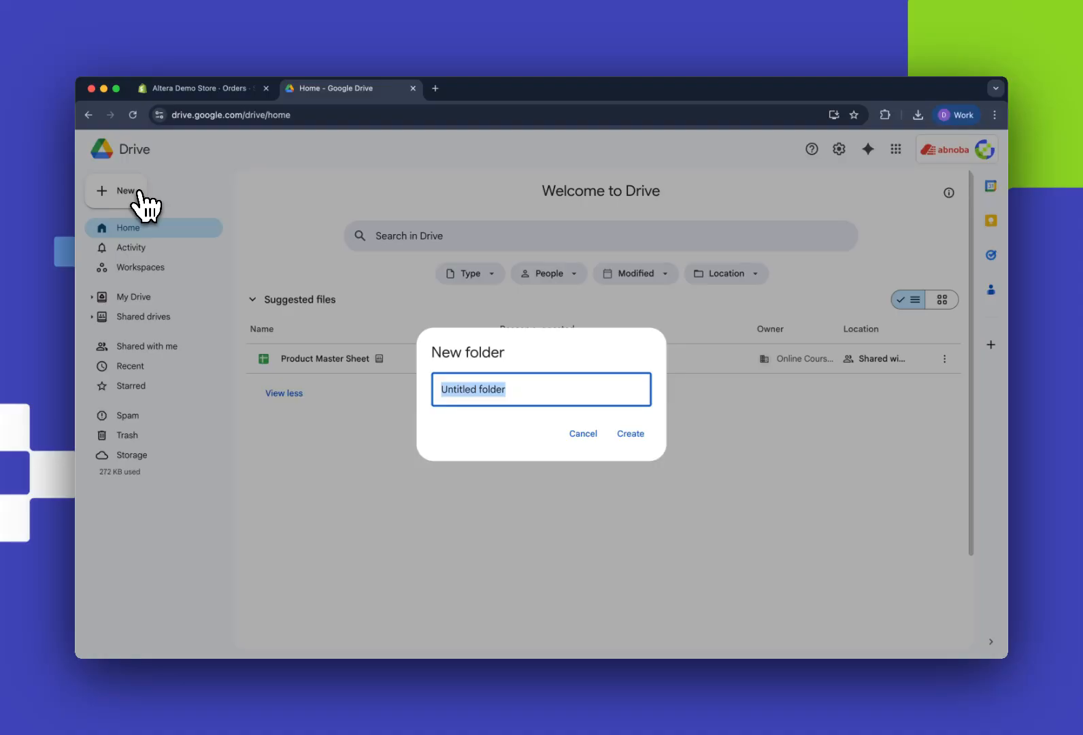
type("Order exports")
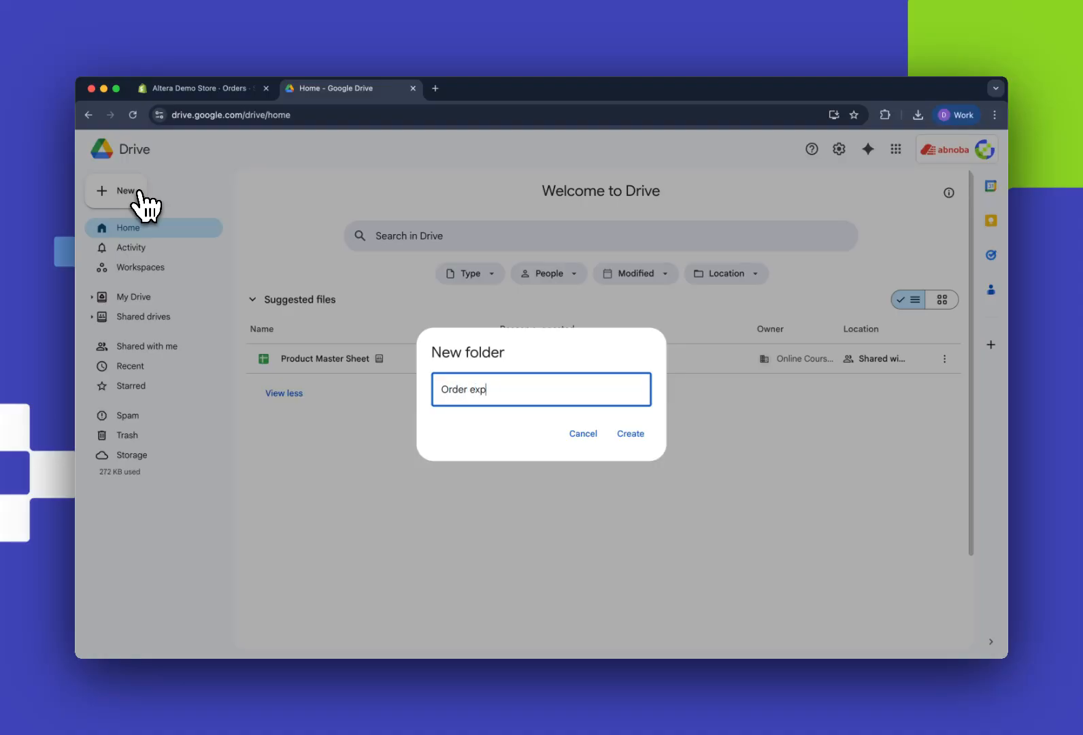
left_click(632, 433)
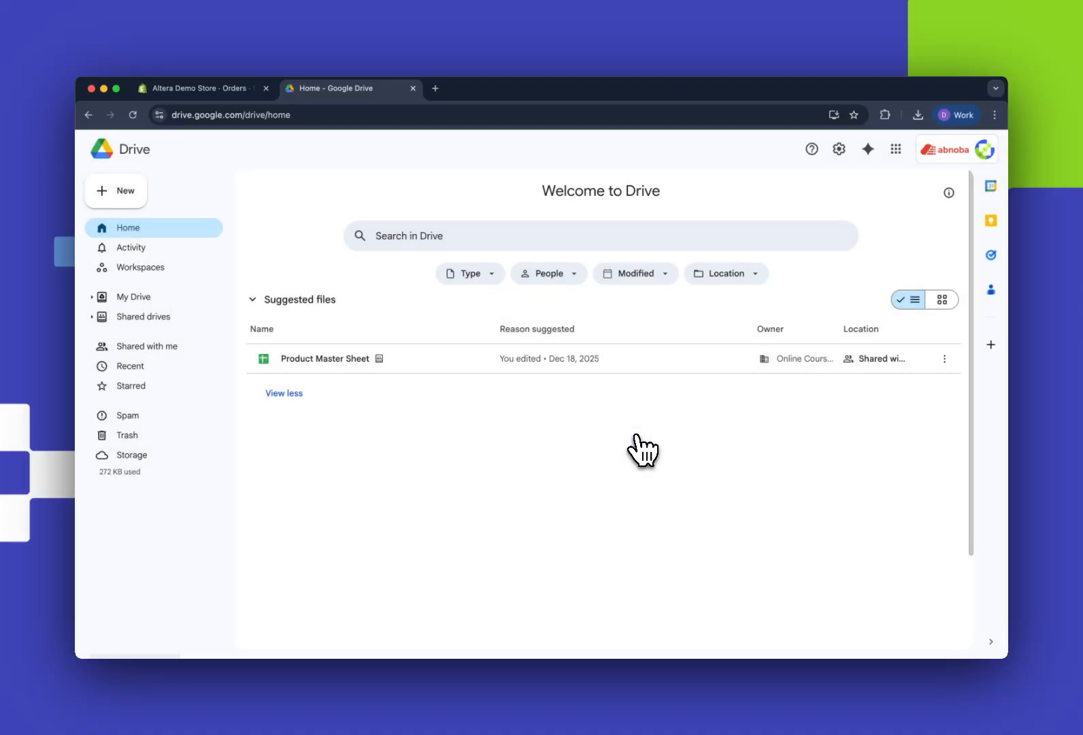
left_click(306, 292)
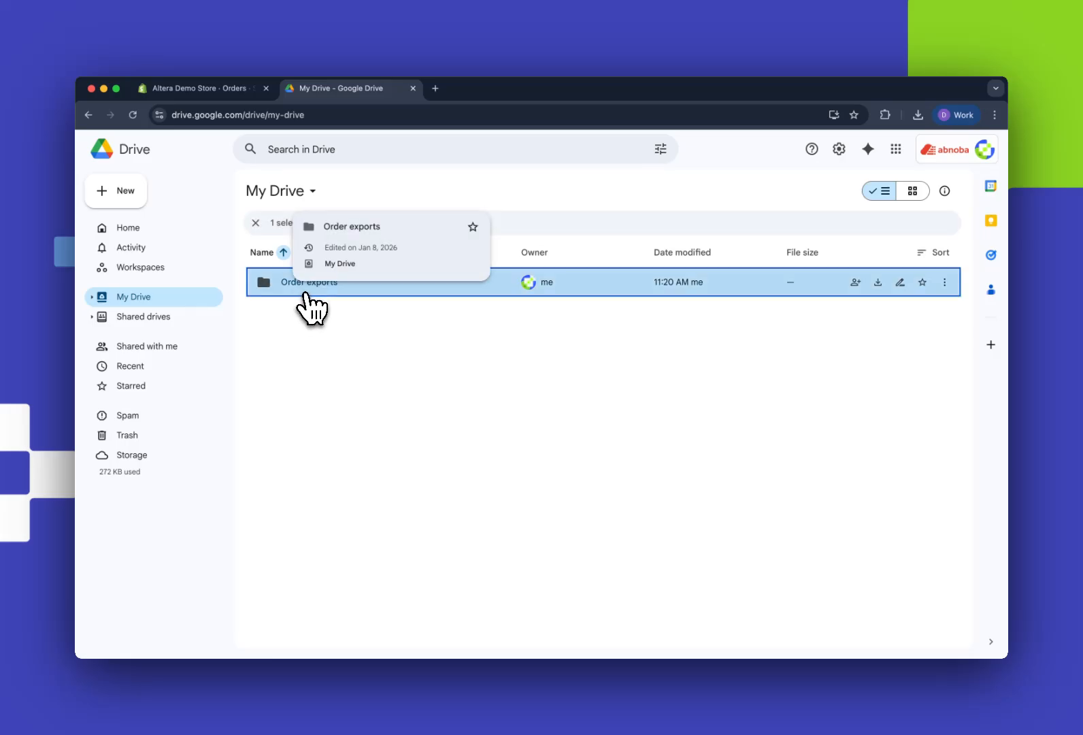
Step: Switch to the Shopify admin and start a new remote connection in the Altera app's settings, with Google Drive as the connection type
left_click(187, 96)
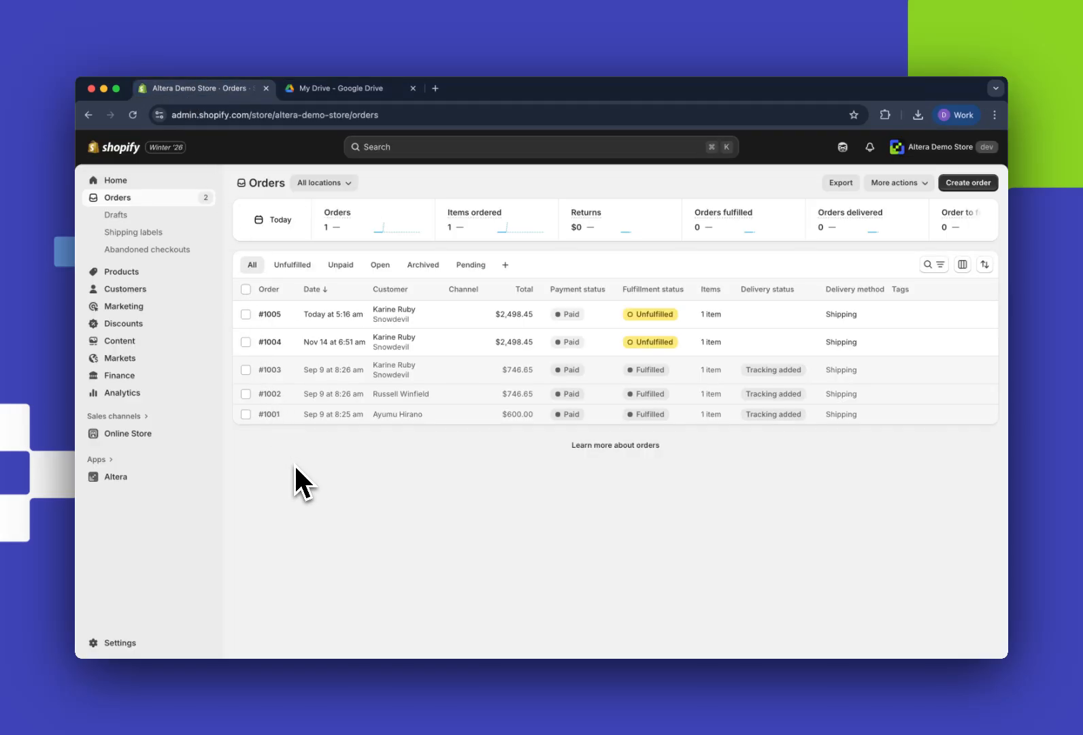
left_click(114, 477)
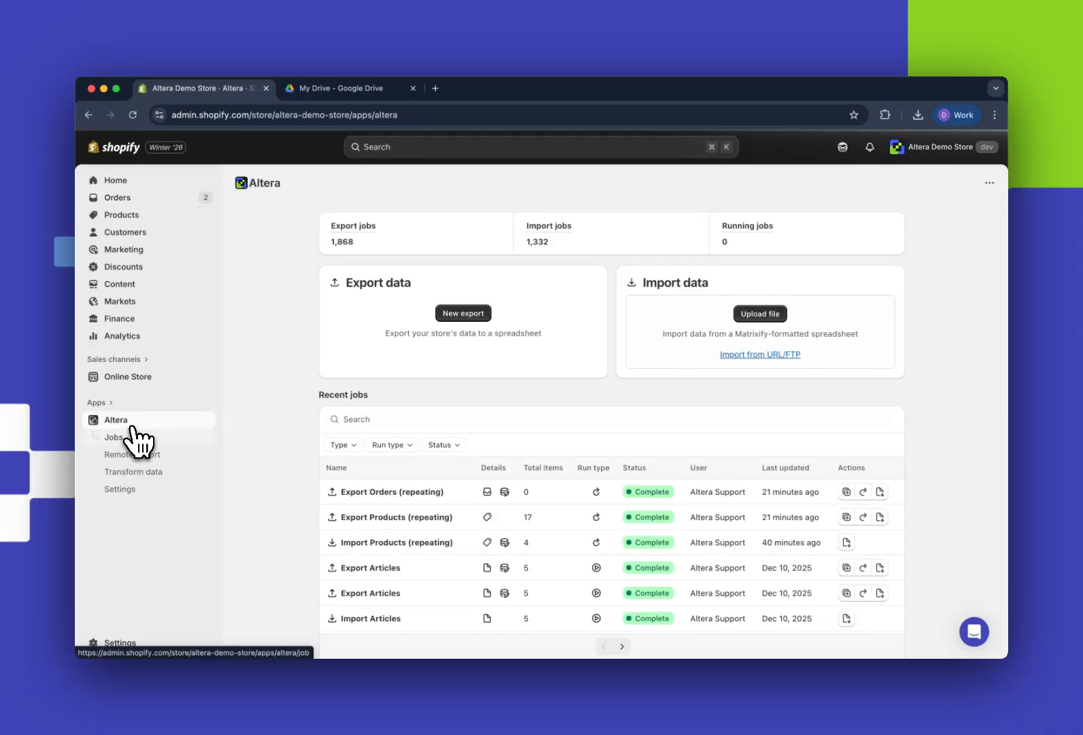
left_click(129, 484)
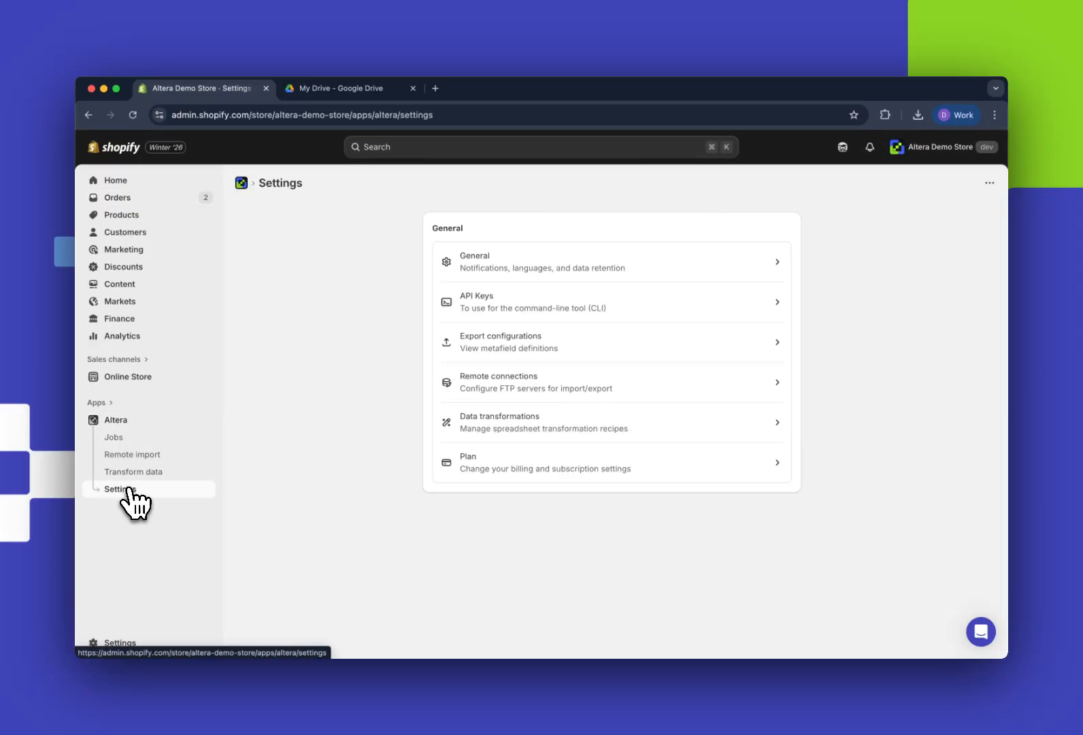
left_click(503, 385)
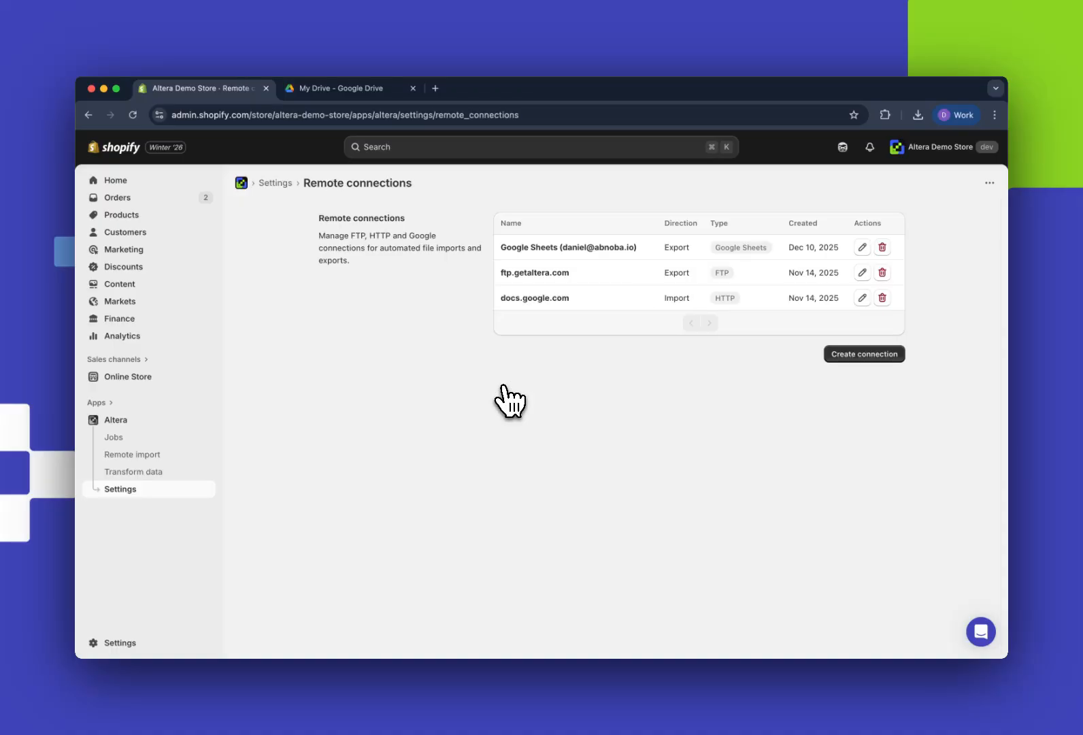
left_click(859, 357)
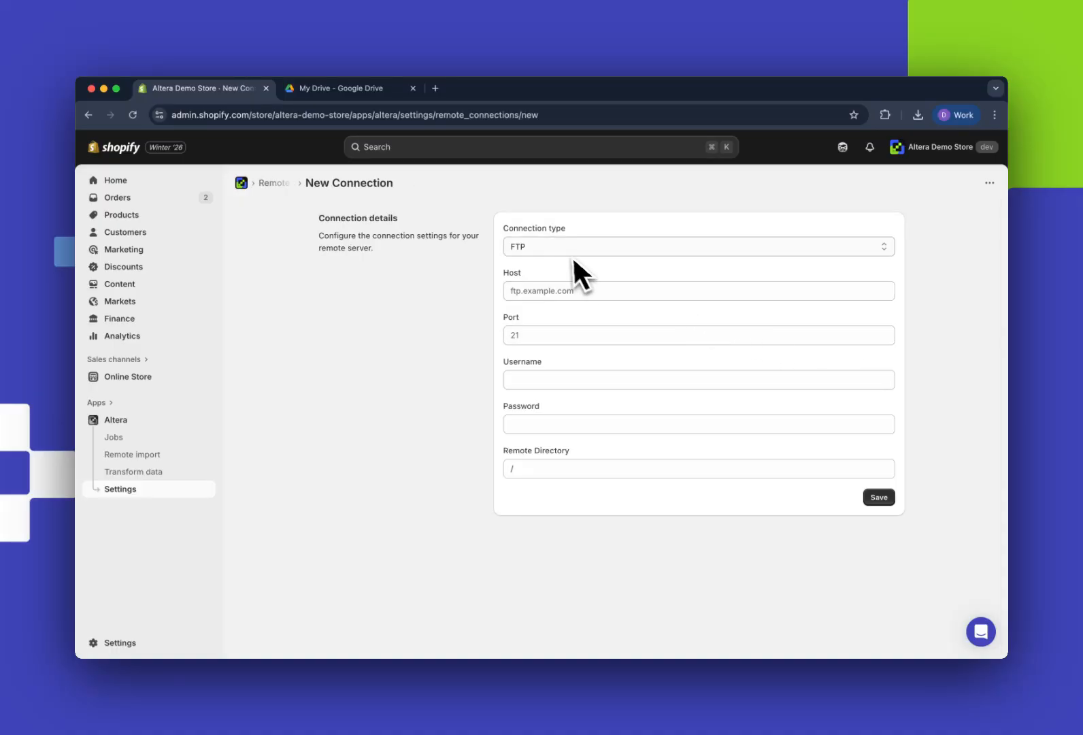
left_click(565, 252)
left_click(577, 291)
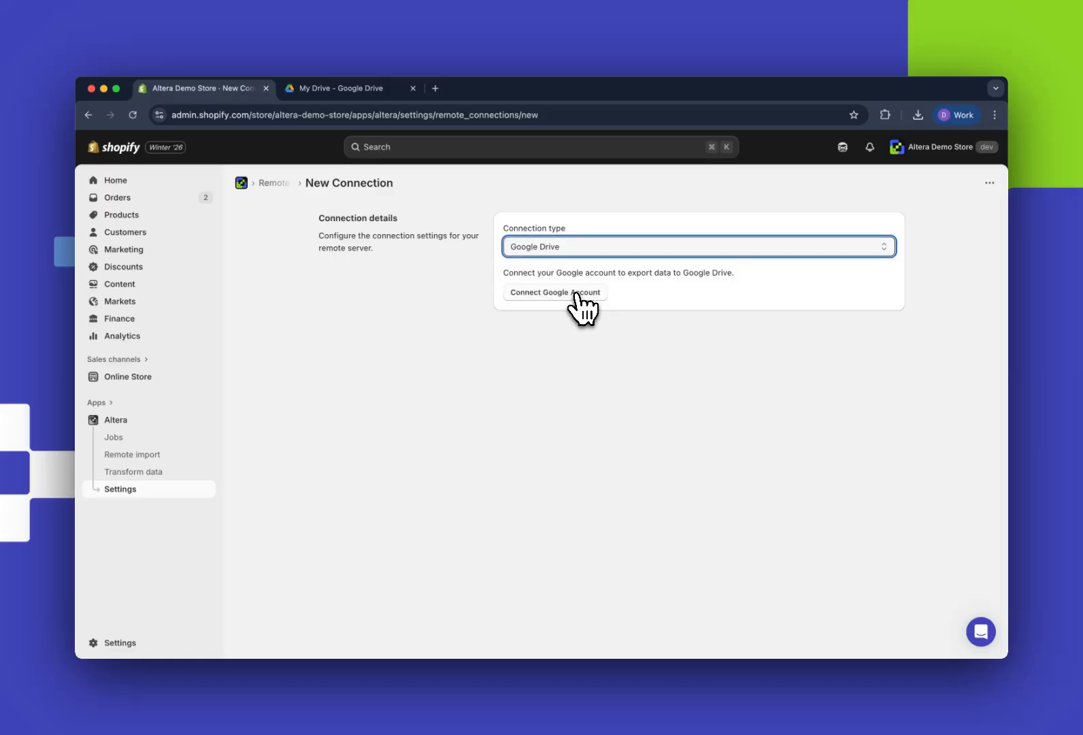
Step: Connect the demo Google account to the new connection and allow Altera to access its Drive files
left_click(576, 292)
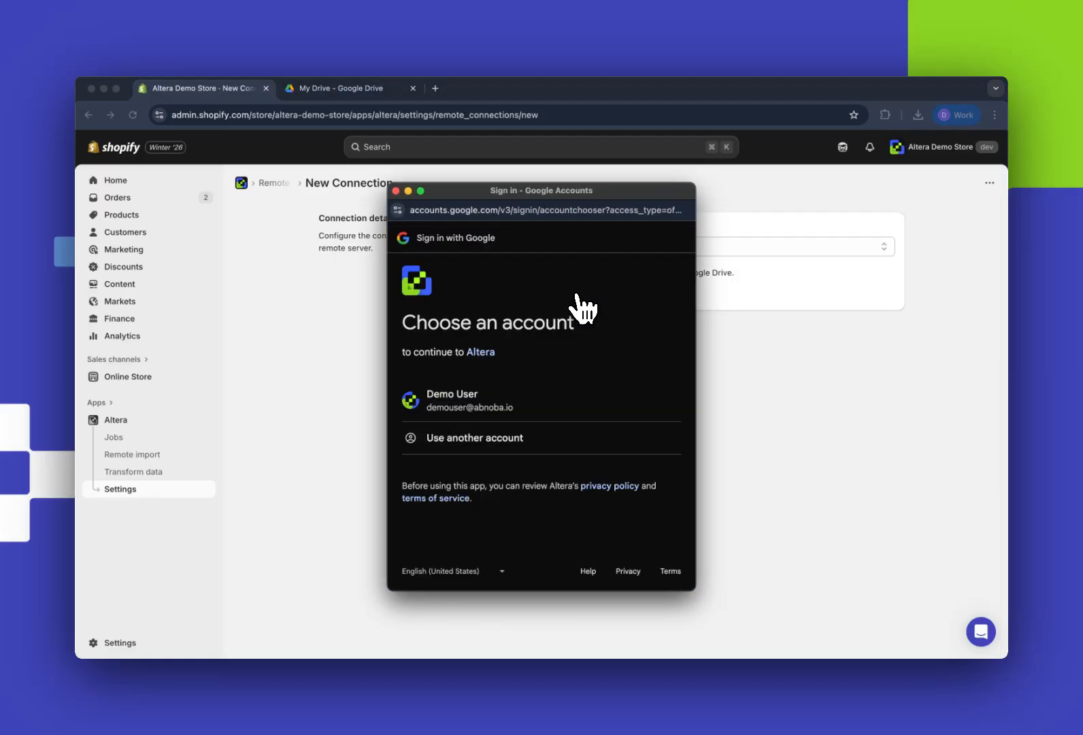
left_click(484, 405)
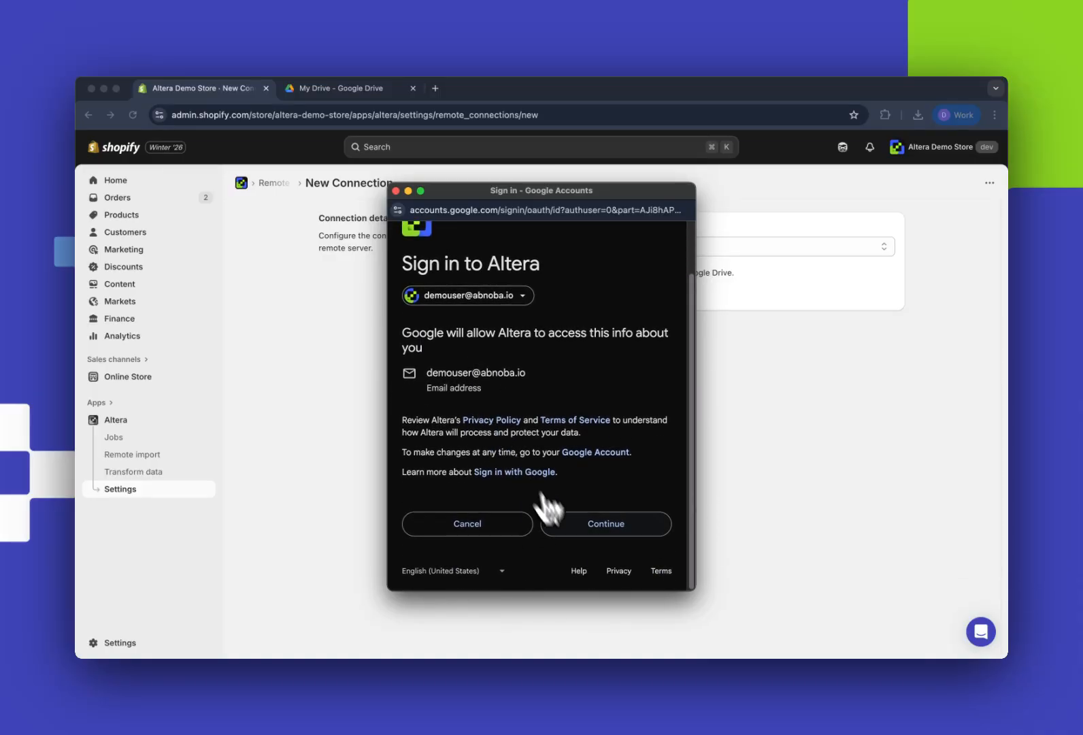
left_click(588, 526)
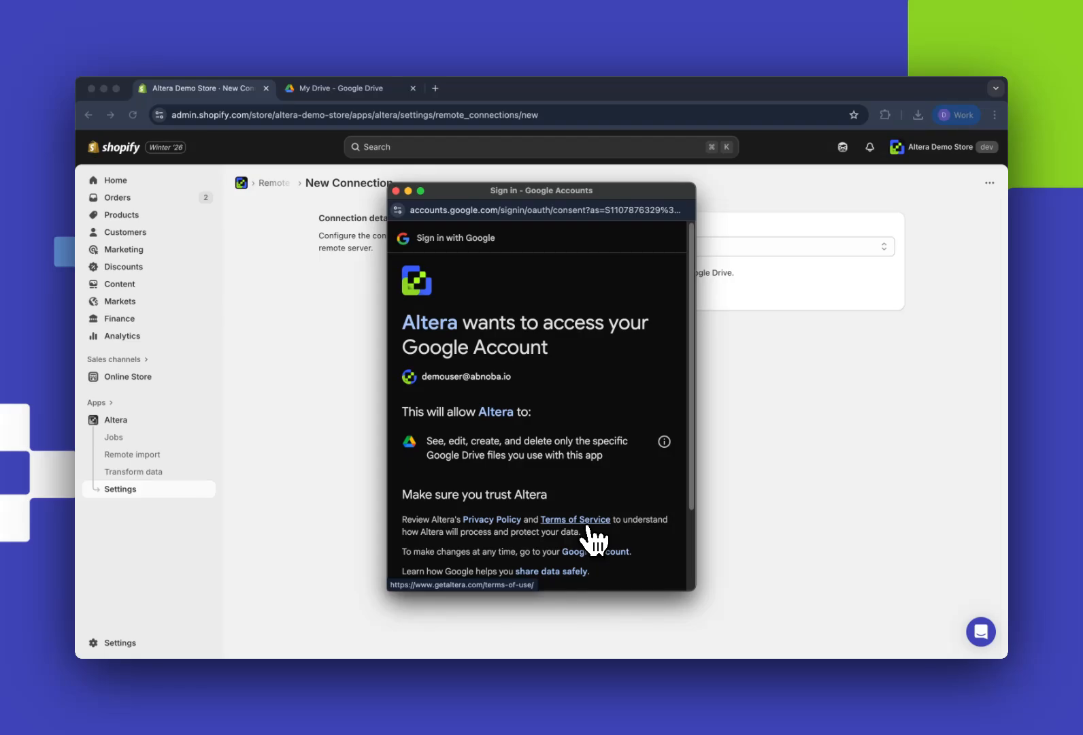
scroll(589, 534, "down", 3)
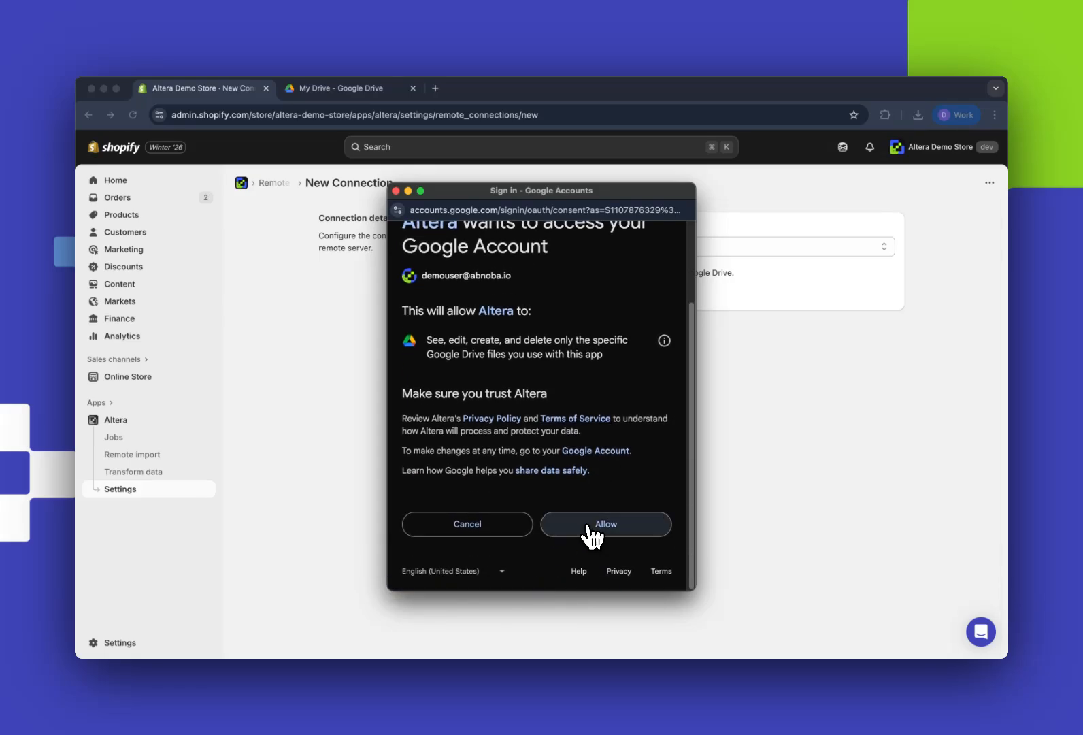
left_click(591, 533)
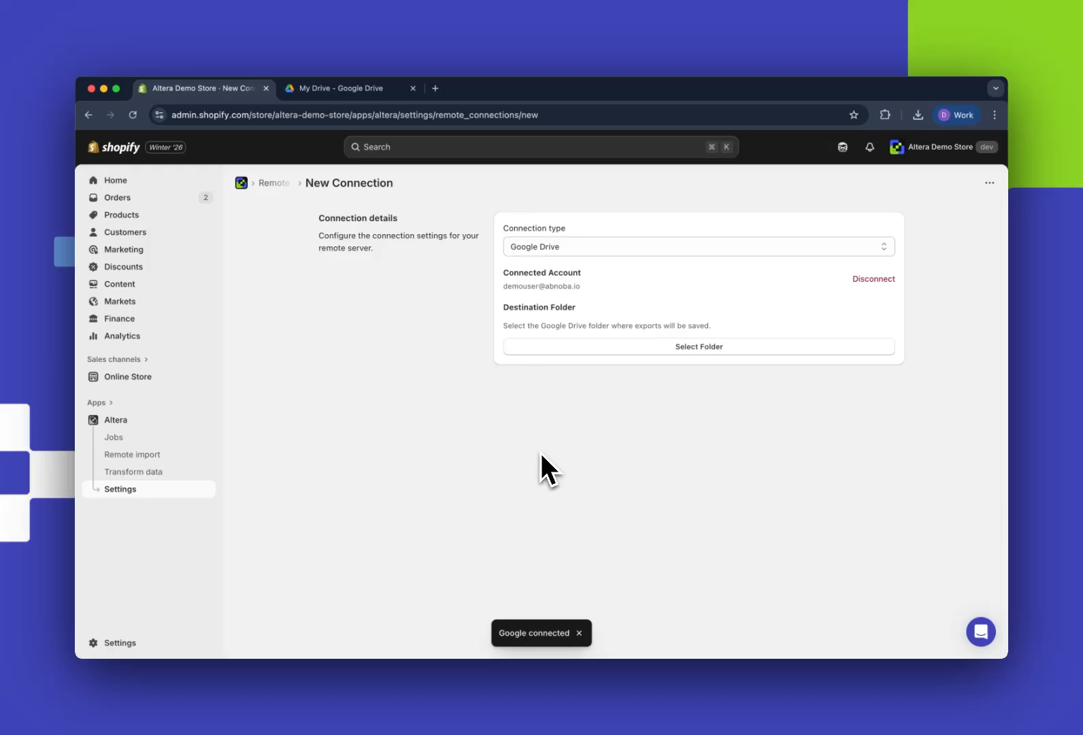
Step: Choose the "Order exports" folder as the connection's destination folder
left_click(676, 348)
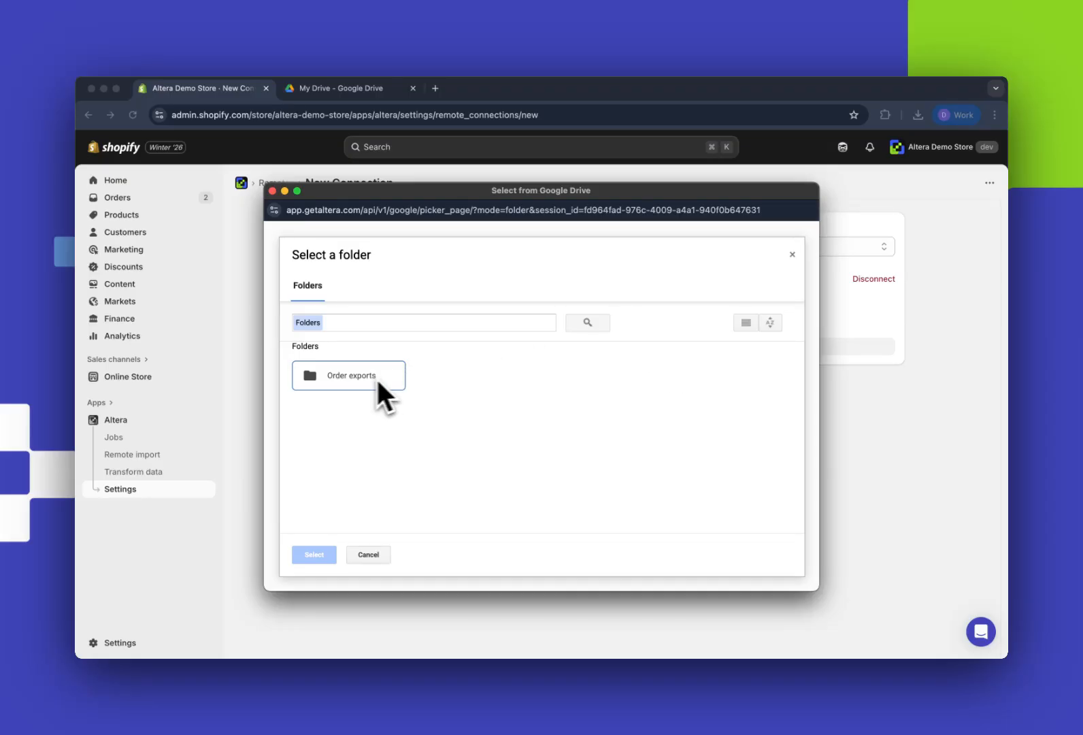
left_click(354, 380)
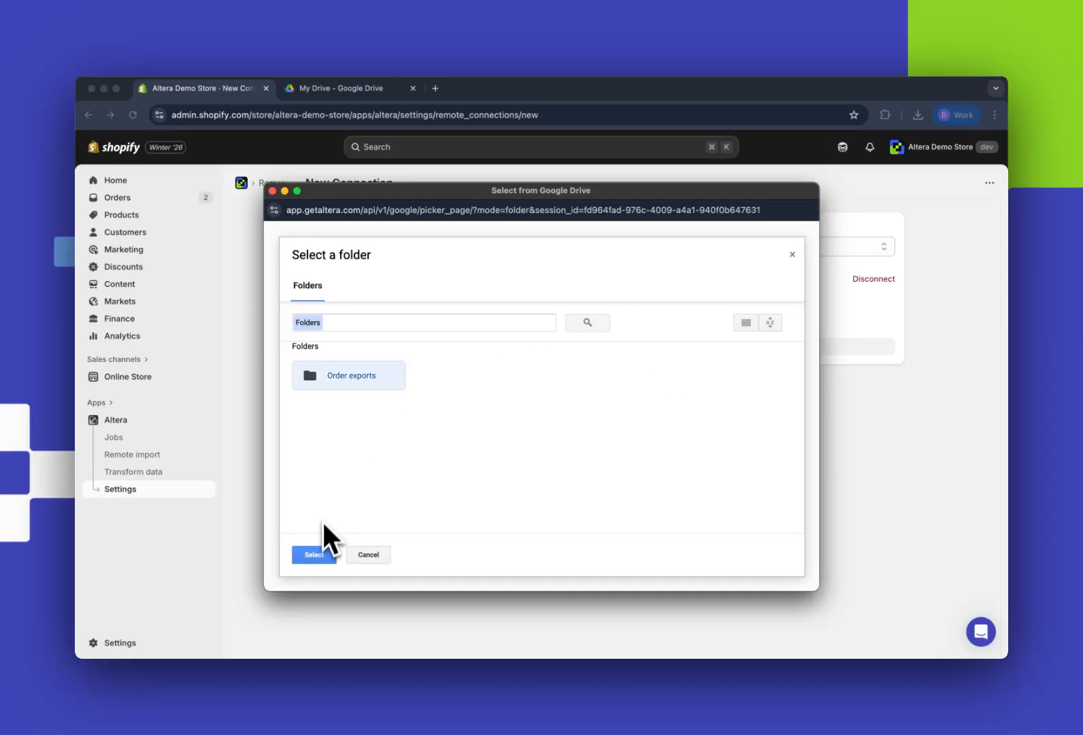
left_click(317, 559)
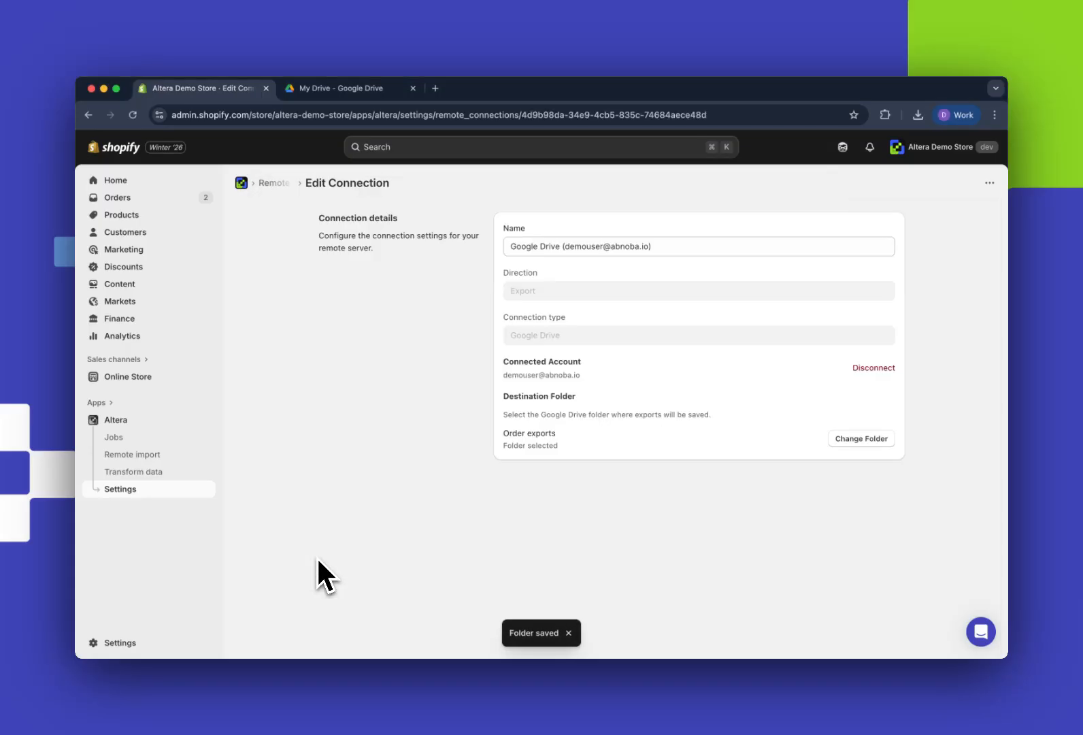
Step: Rename the connection "Orders - Google Drive" and save the change
left_click(678, 252)
key("super+a")
type("Order")
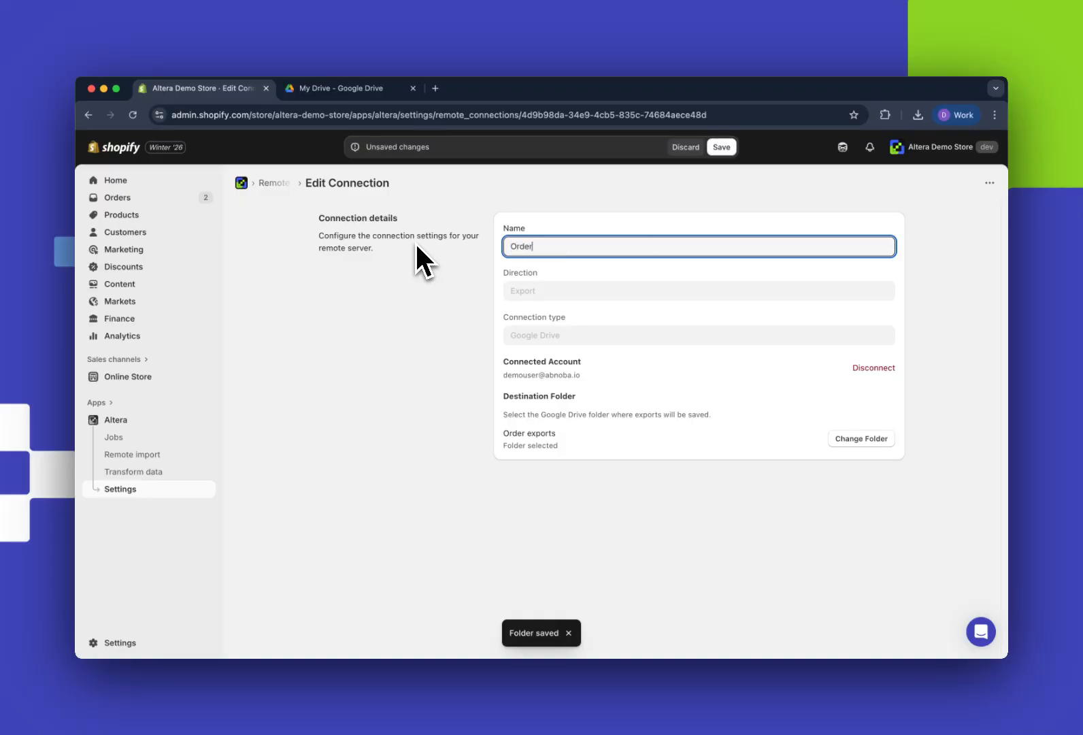
type(" - Google Drive")
left_click(532, 247)
type("s")
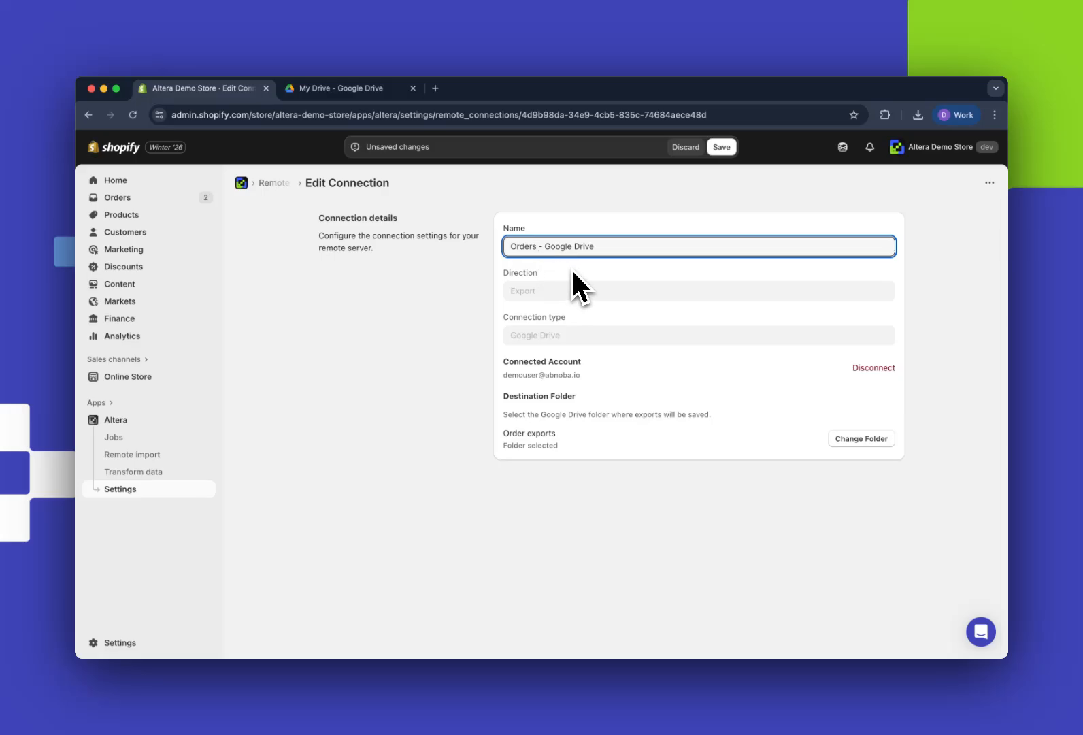
left_click(720, 149)
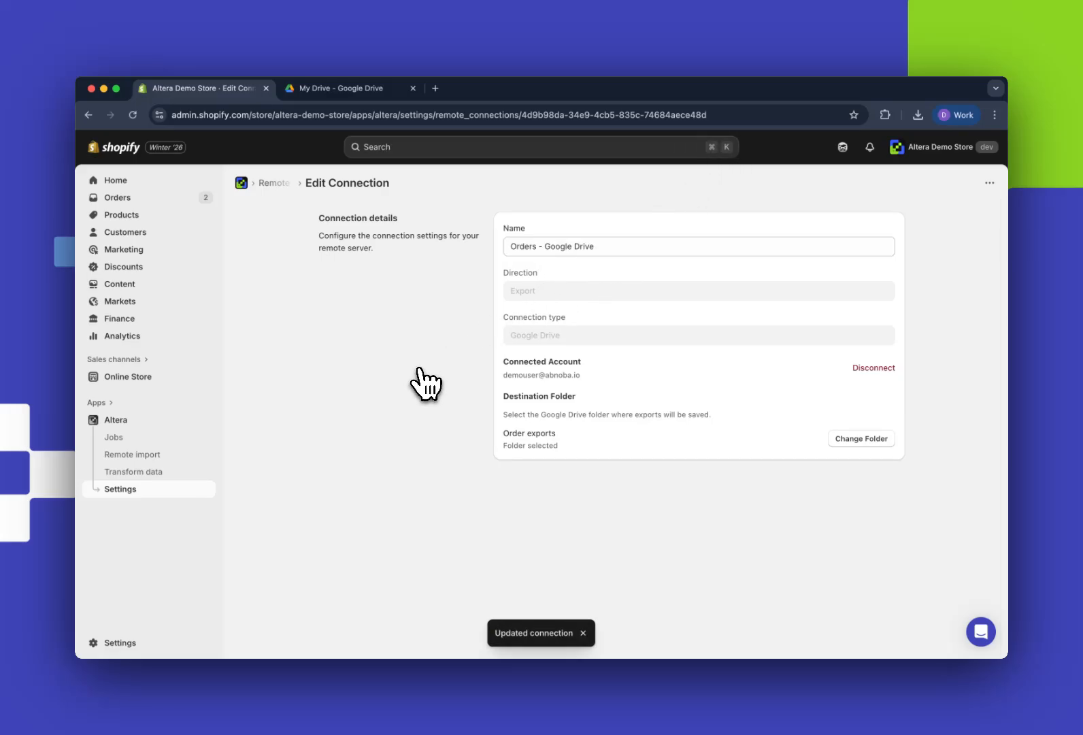
Step: Create a new export in Altera with Orders as the data to export
left_click(131, 425)
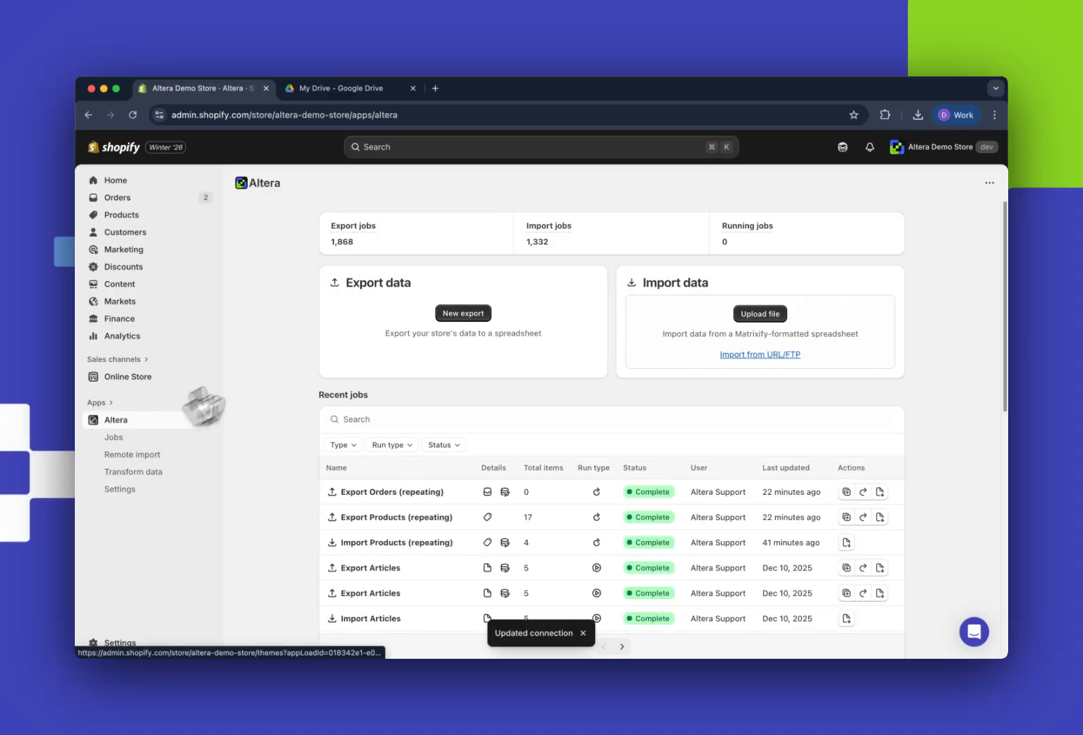
left_click(463, 313)
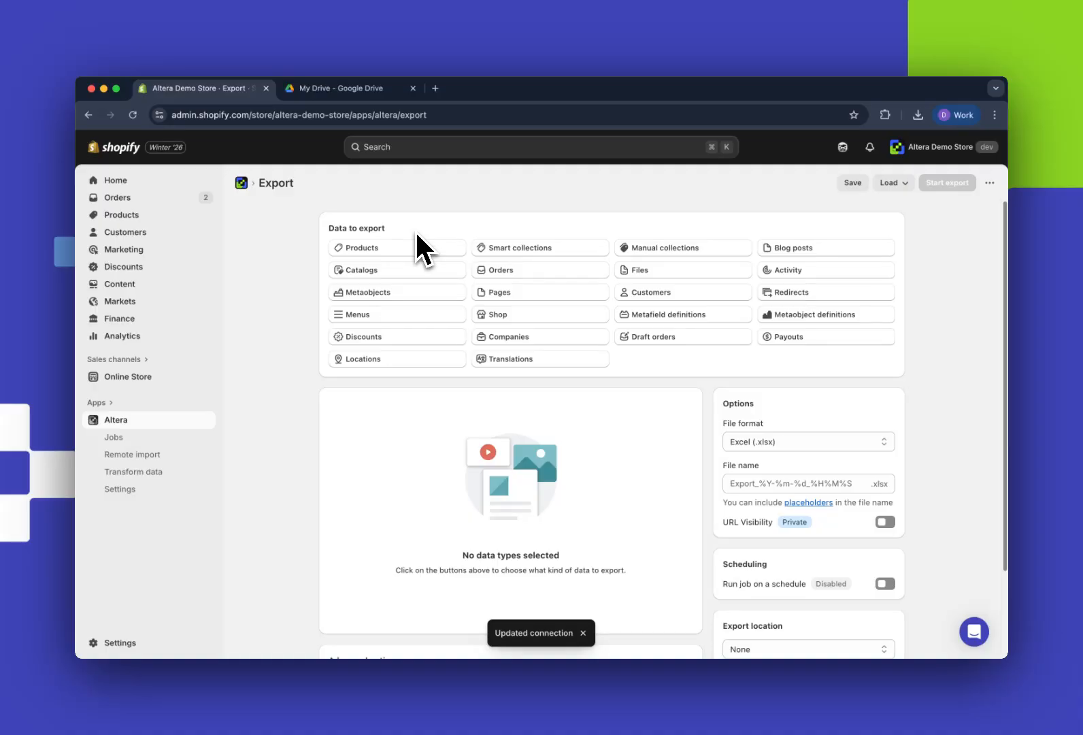
left_click(495, 275)
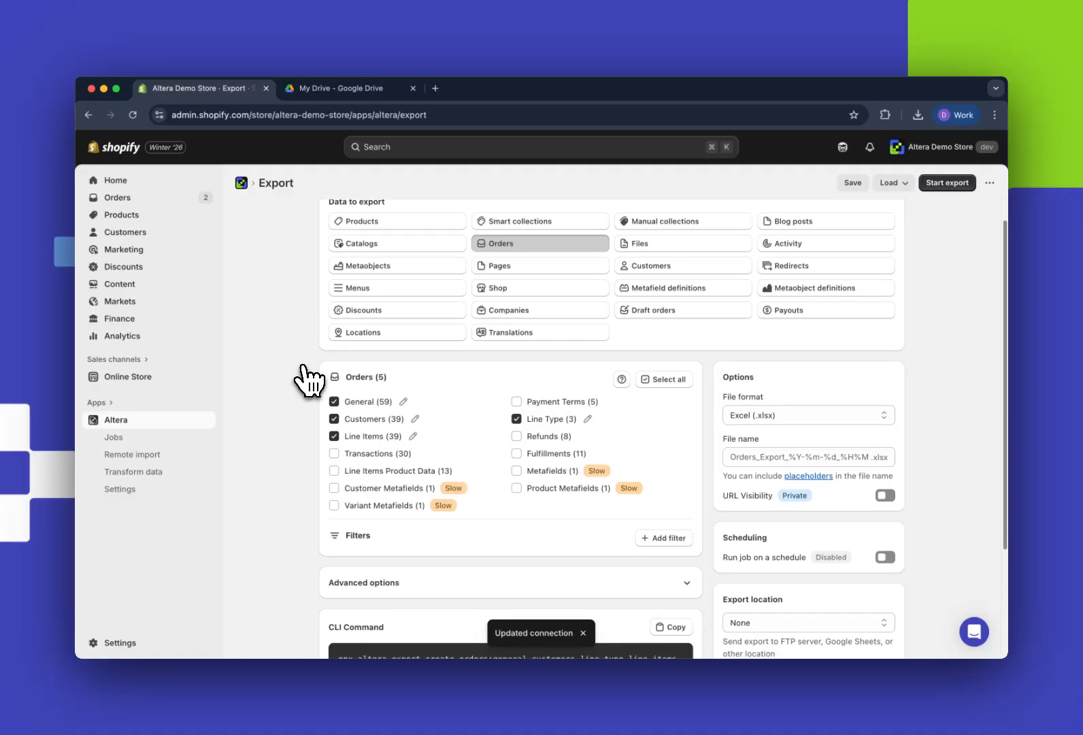
Step: Set the orders export's file format to Single CSV (.csv) and keep the default file name
scroll(307, 379, "down", 3)
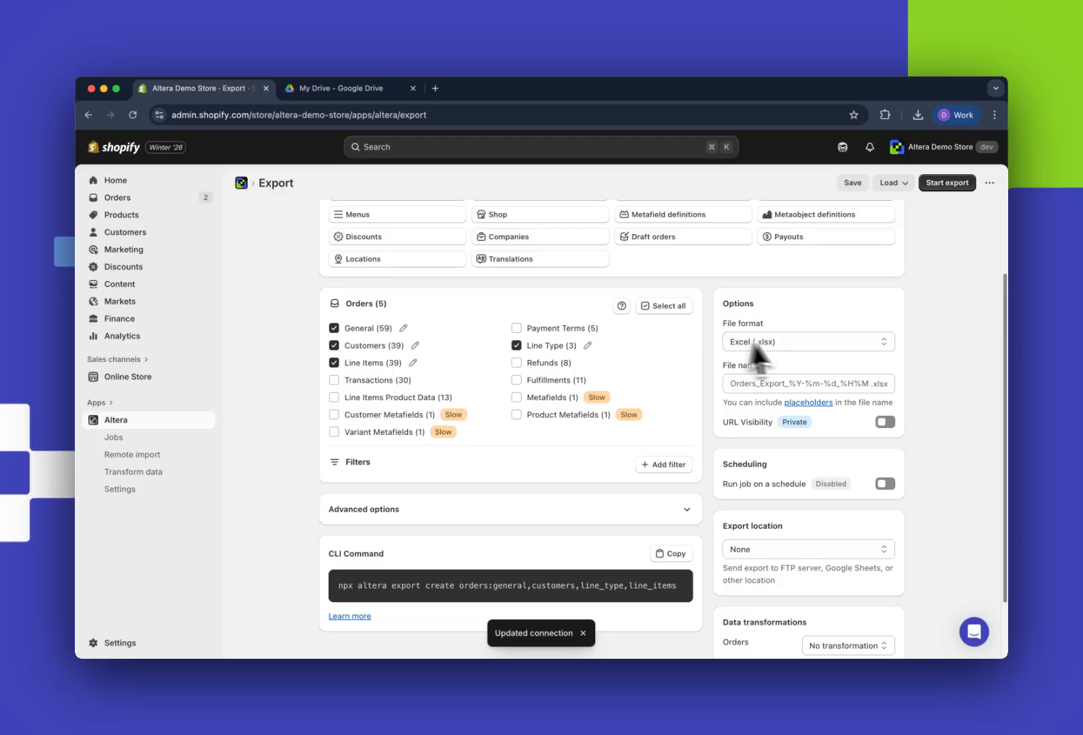
left_click(800, 342)
left_click(813, 375)
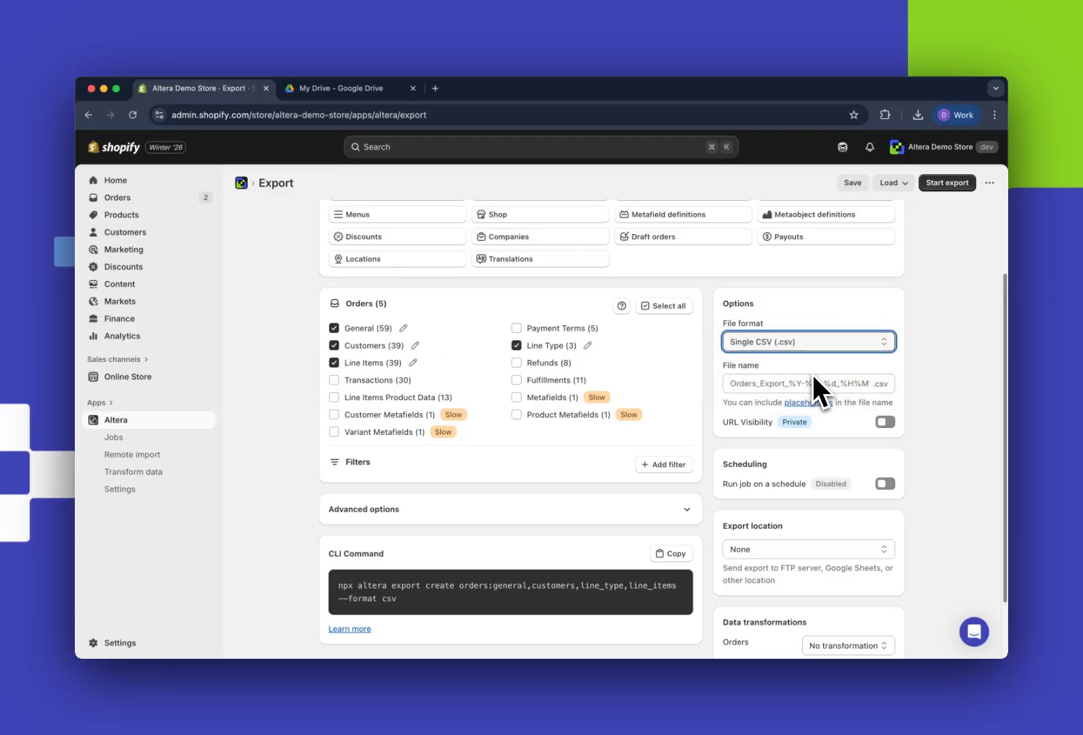
scroll(910, 380, "down", 2)
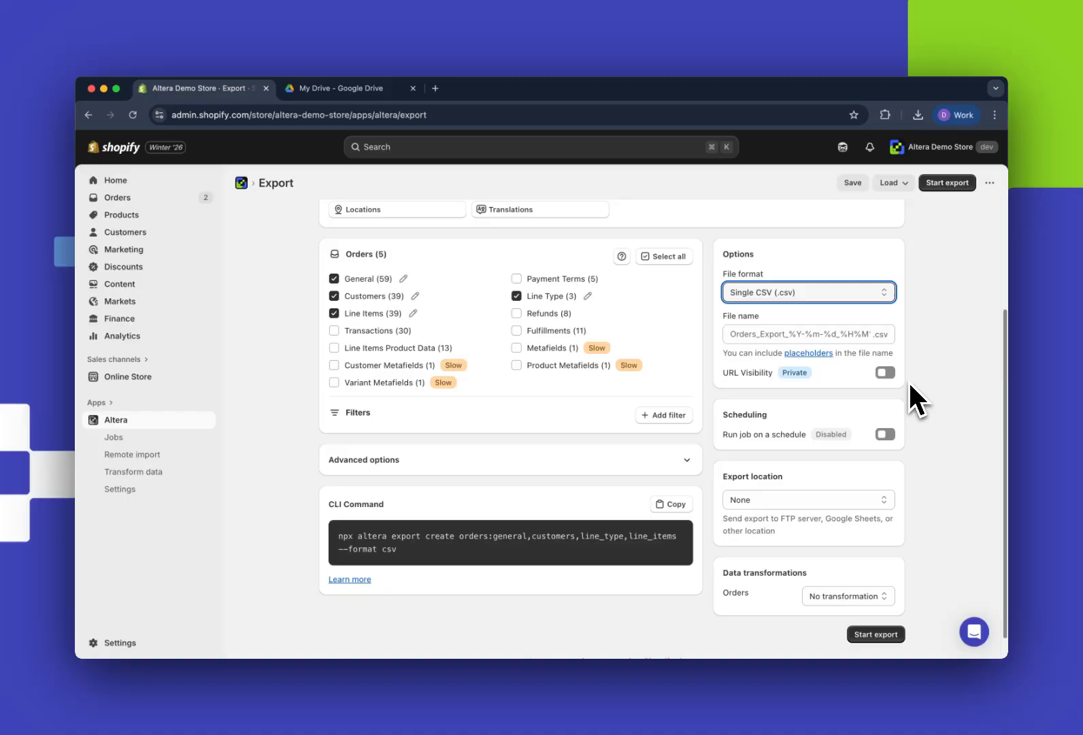
left_click(739, 333)
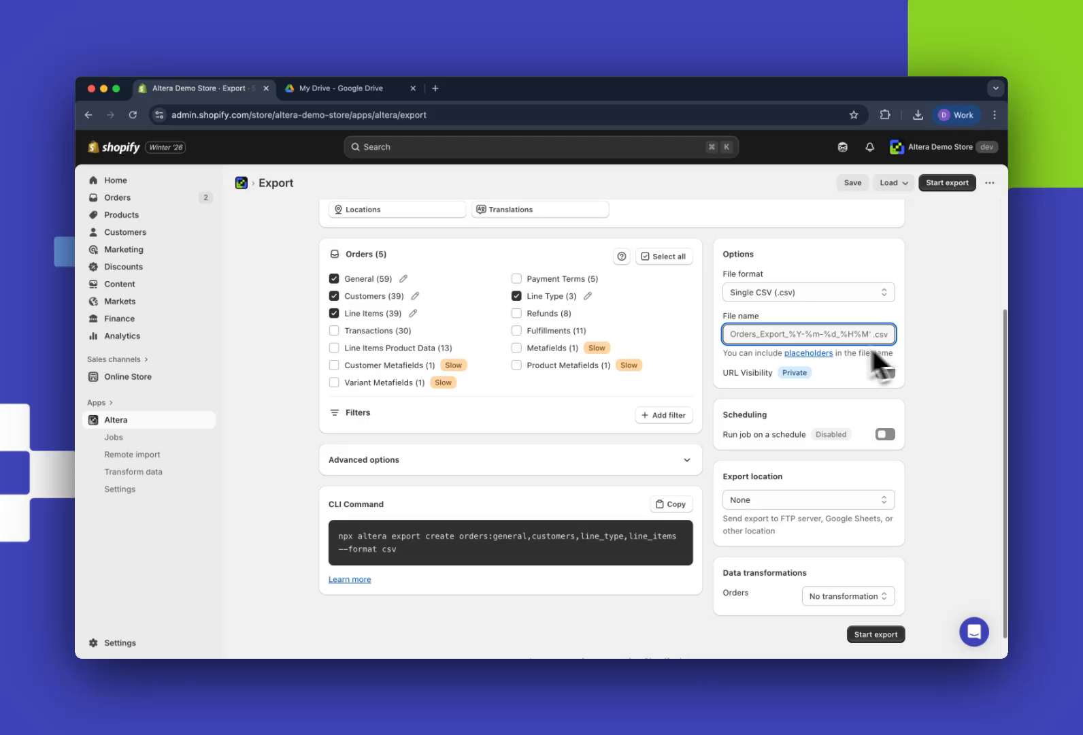
left_click(897, 357)
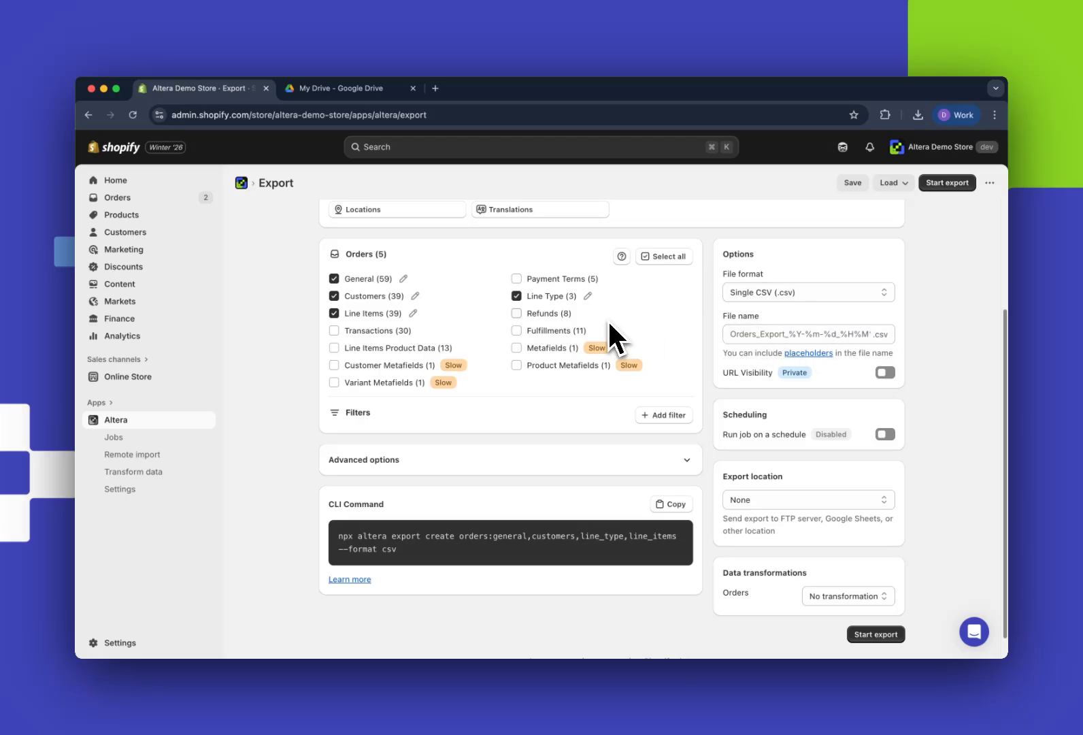
Step: Enable scheduling for the export job and set it to repeat every hour
left_click(885, 434)
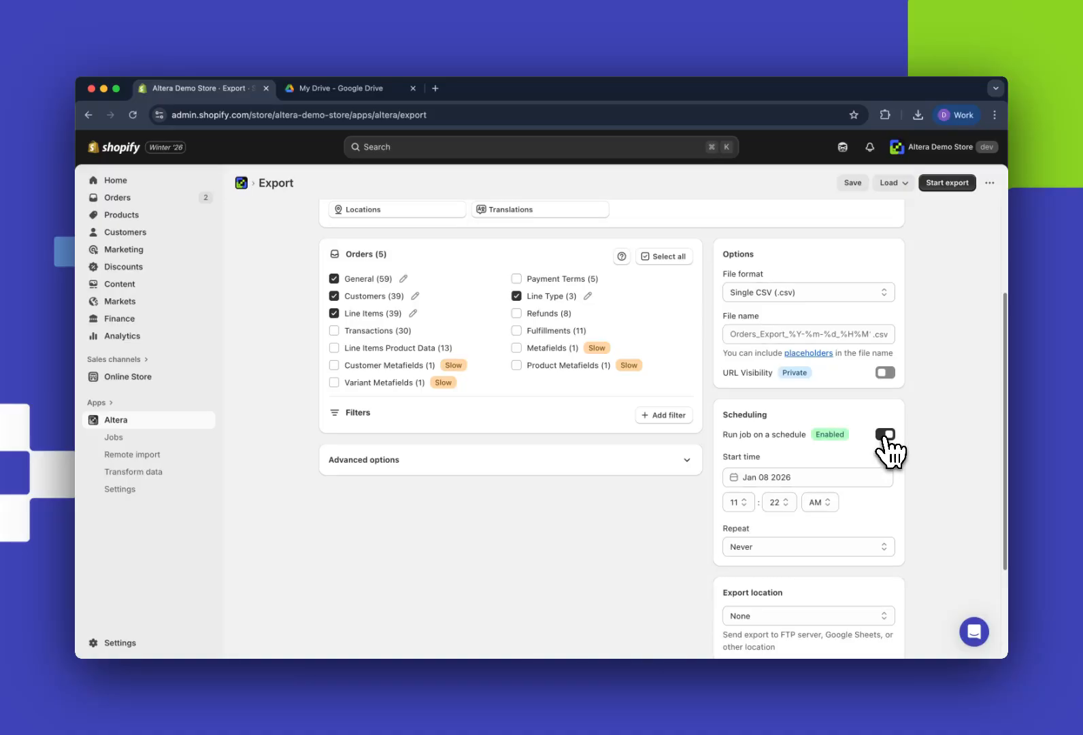
scroll(907, 477, "down", 3)
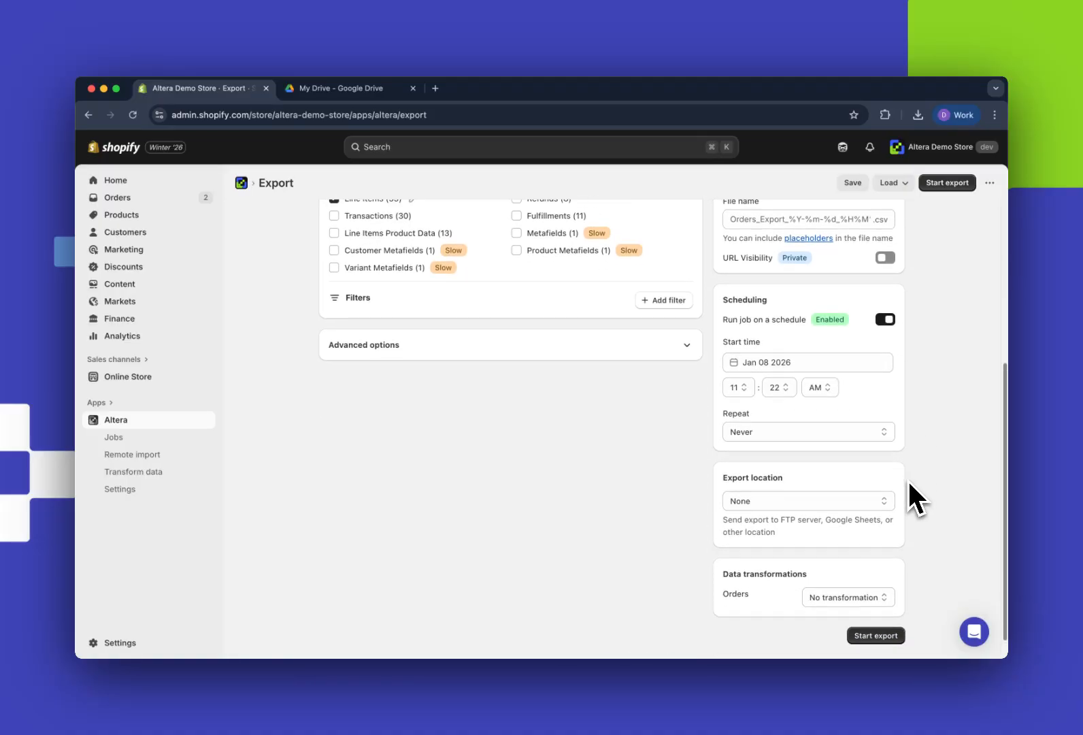
left_click(844, 460)
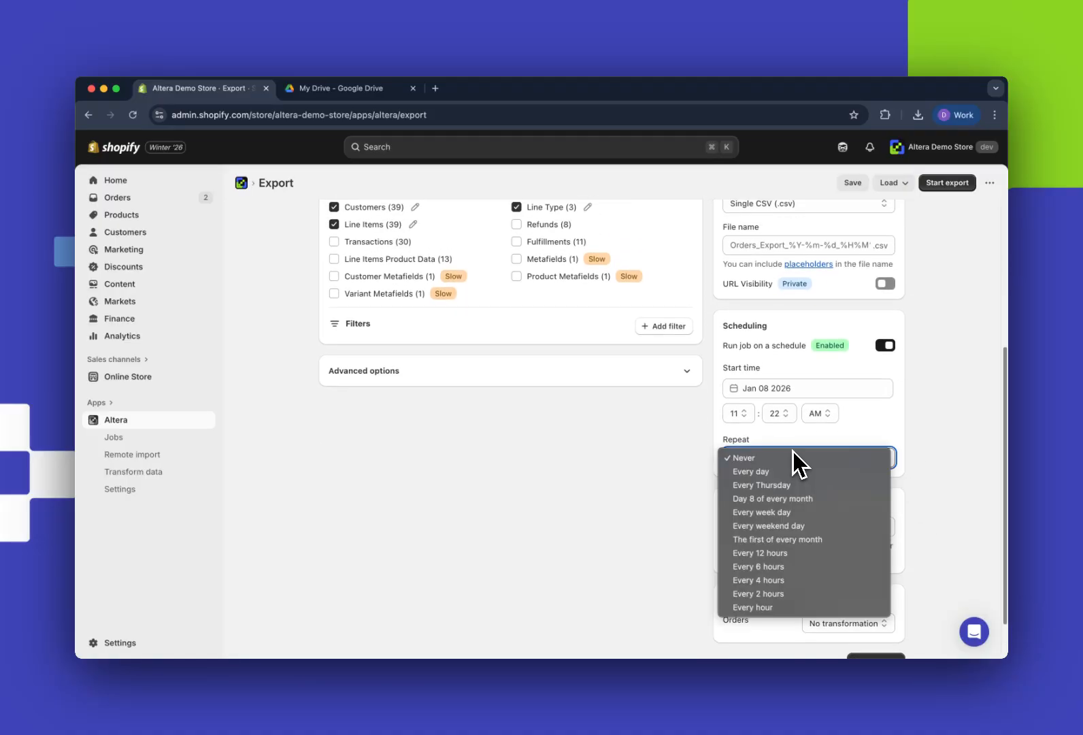
left_click(787, 607)
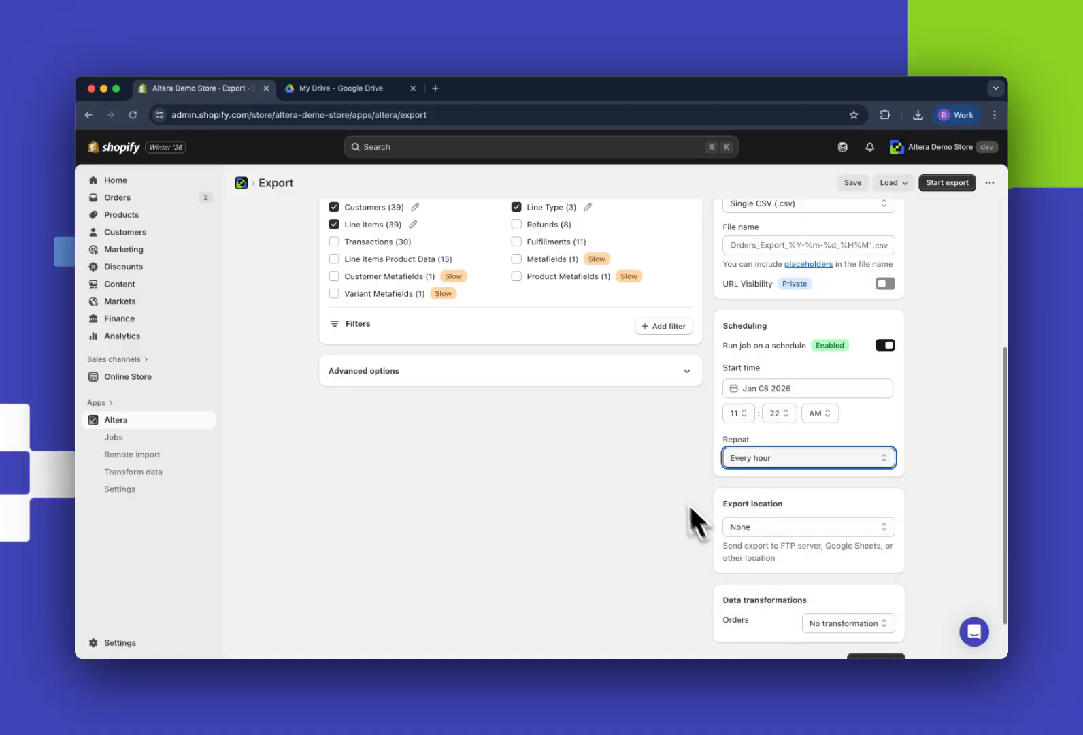
scroll(597, 483, "up", 3)
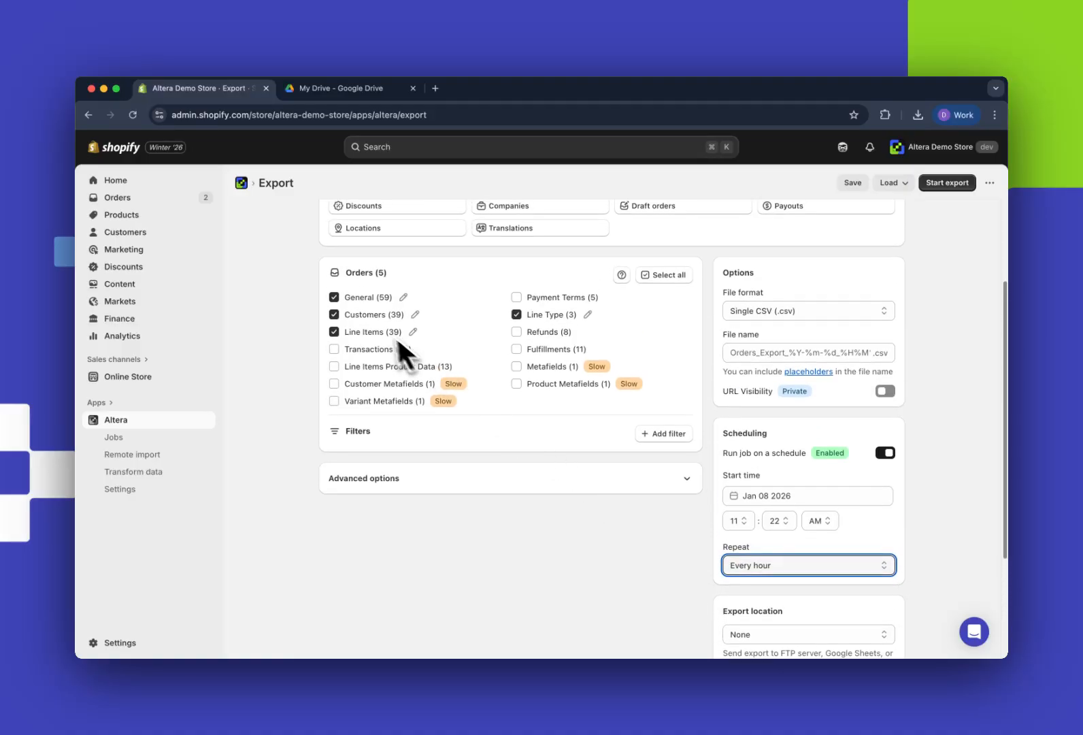
Step: Add an orders filter with Processed at, in the last X minutes, and 60 as the number of minutes
left_click(664, 436)
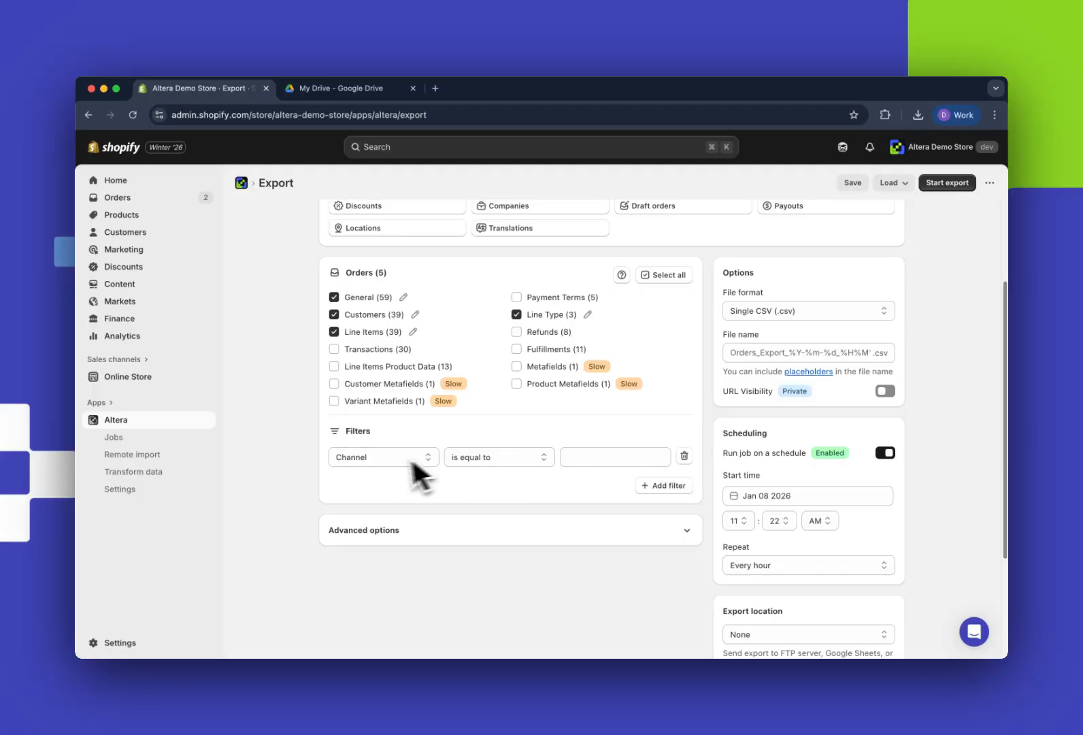
left_click(384, 457)
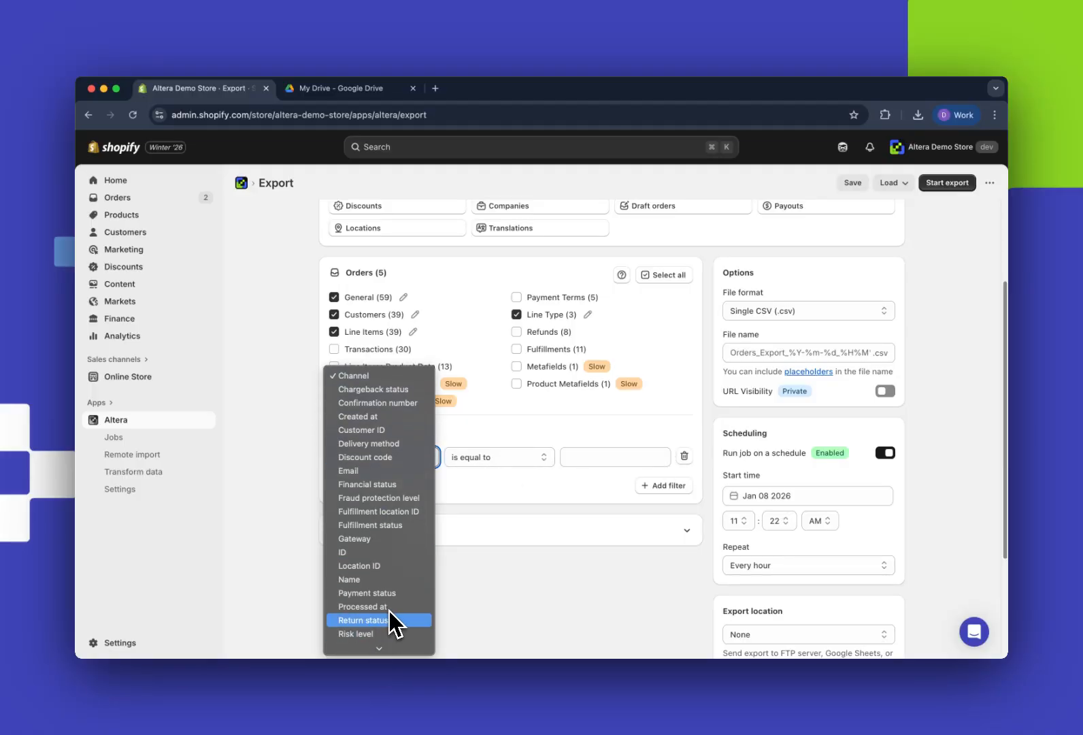
left_click(389, 607)
left_click(480, 458)
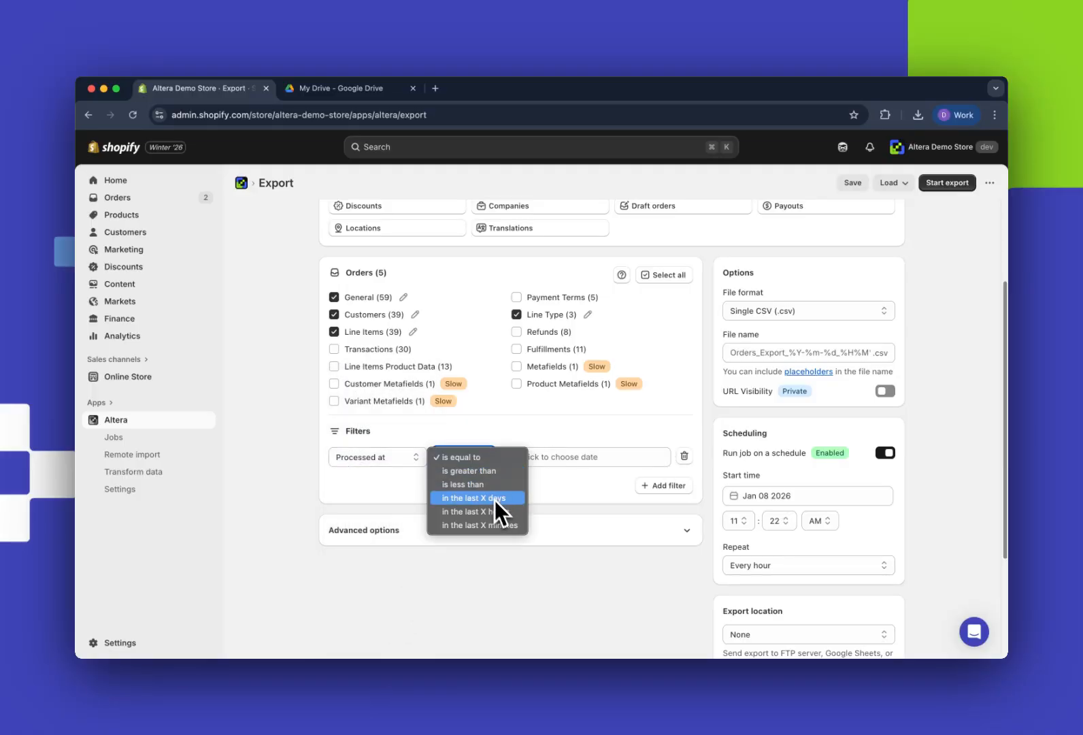
left_click(509, 526)
left_click(583, 457)
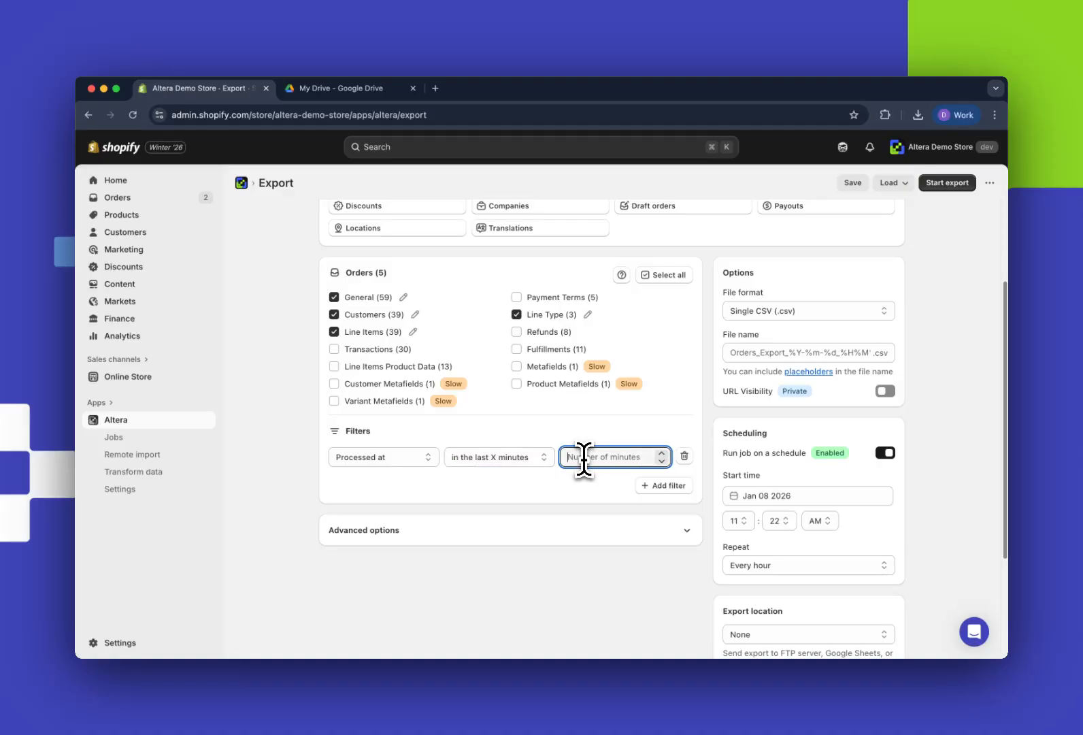
type("60")
left_click(639, 423)
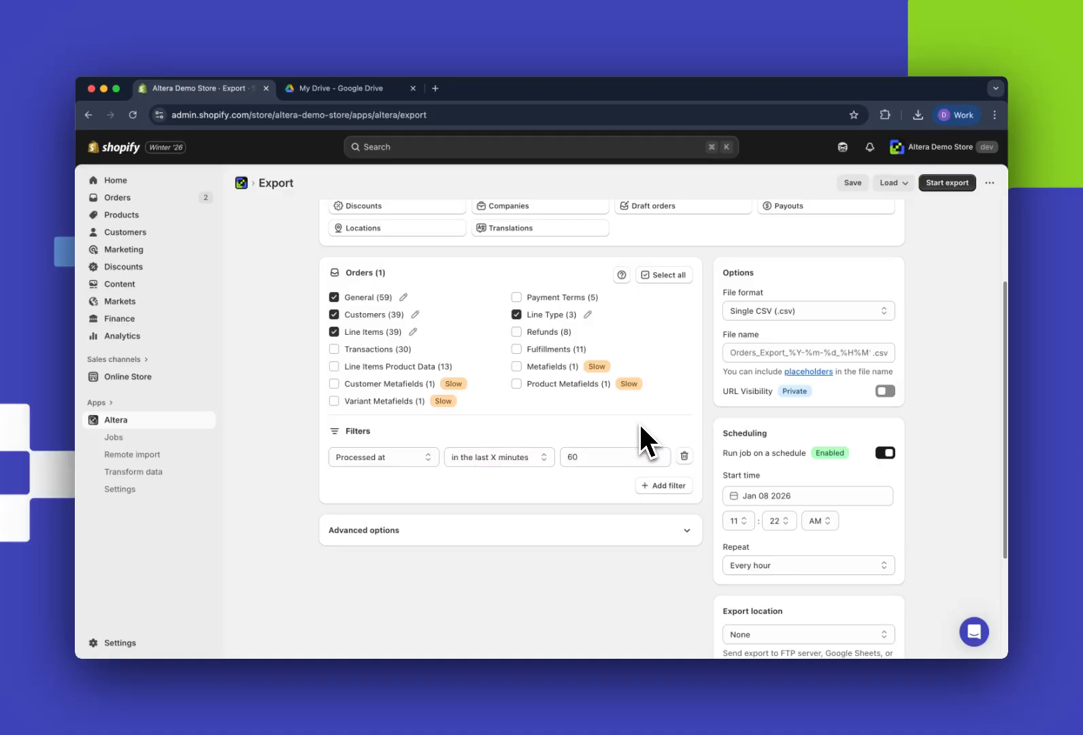
left_click(350, 465)
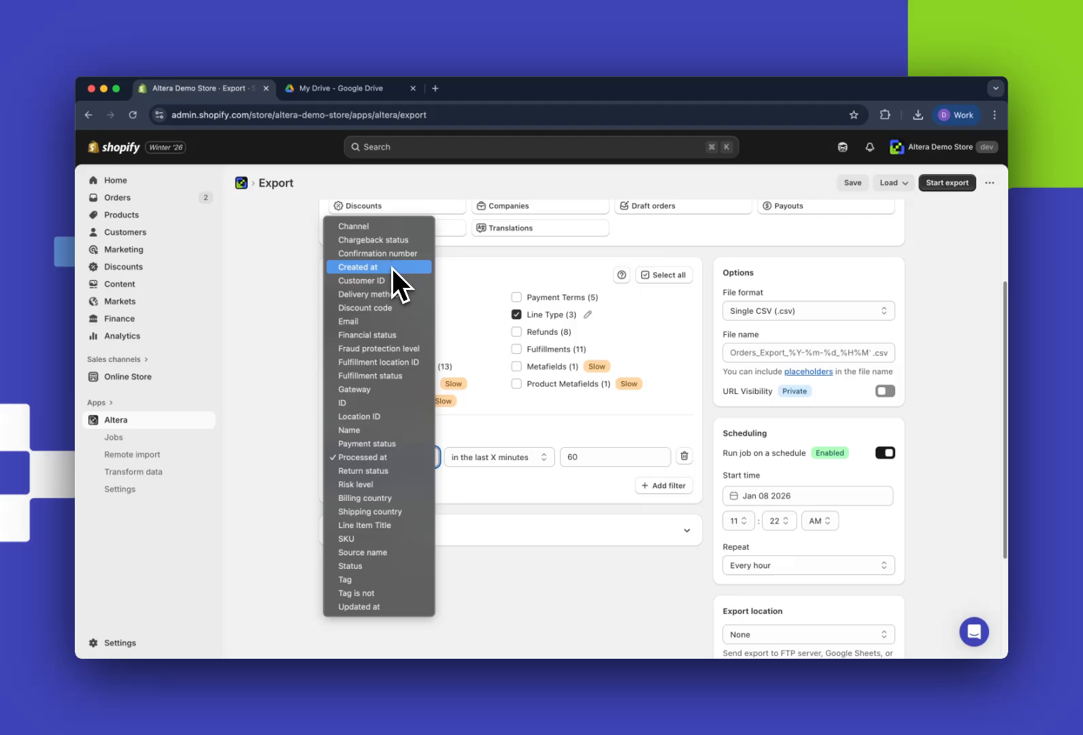
left_click(300, 456)
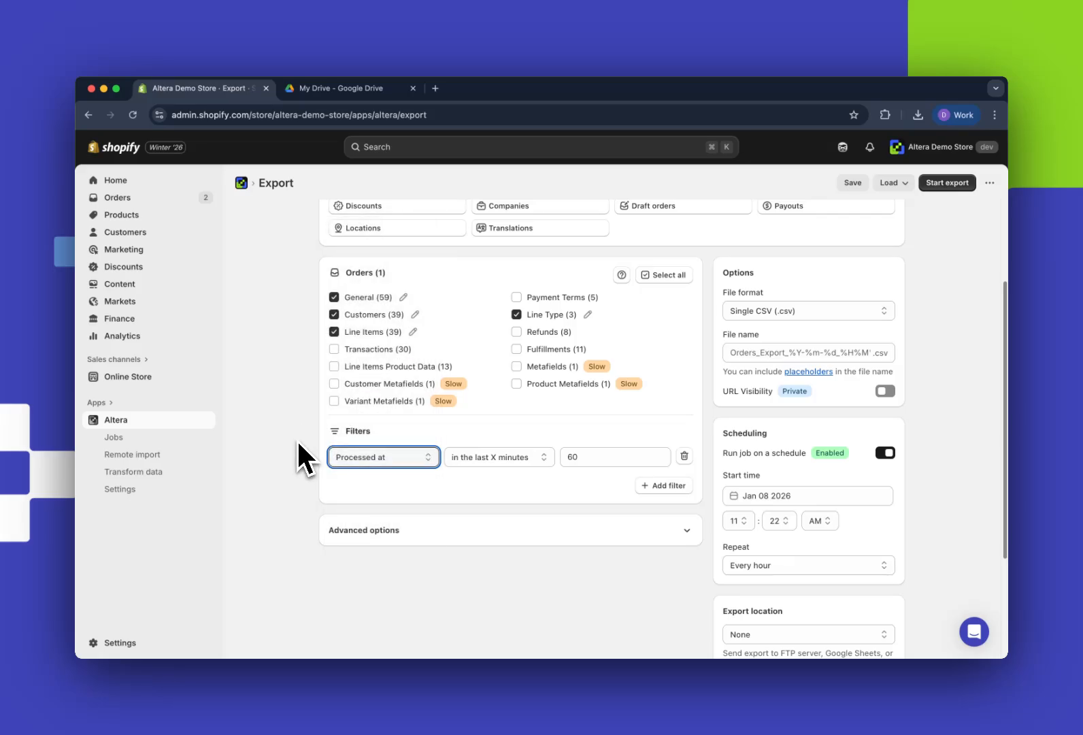
left_click(362, 456)
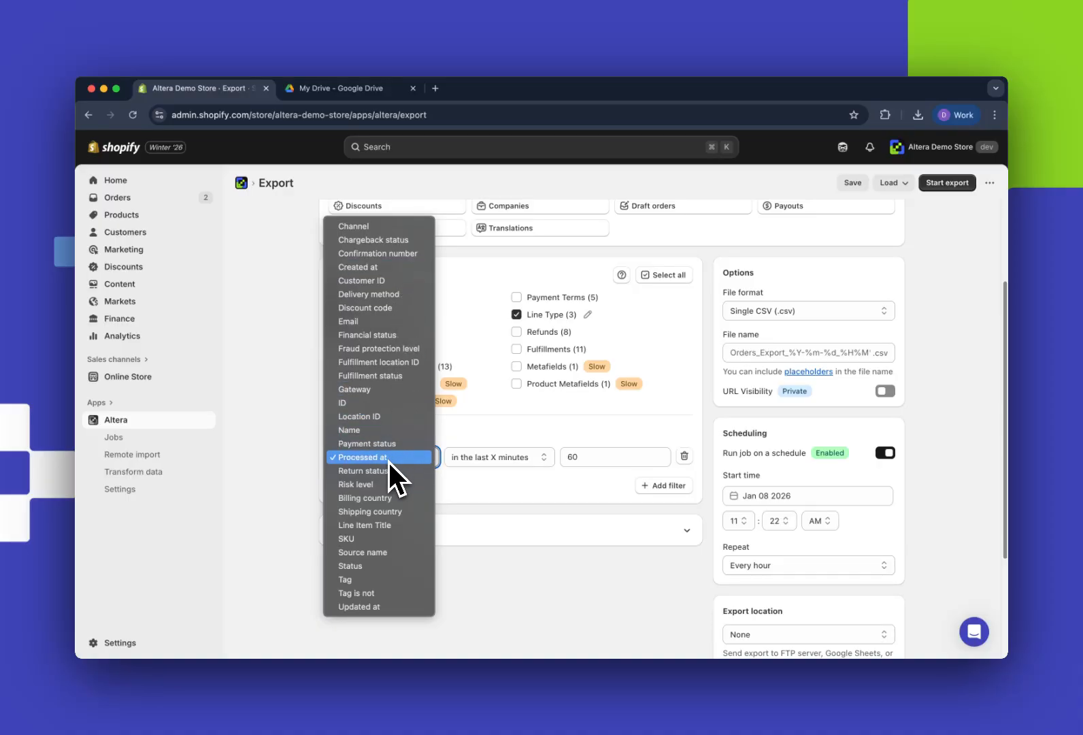
left_click(308, 470)
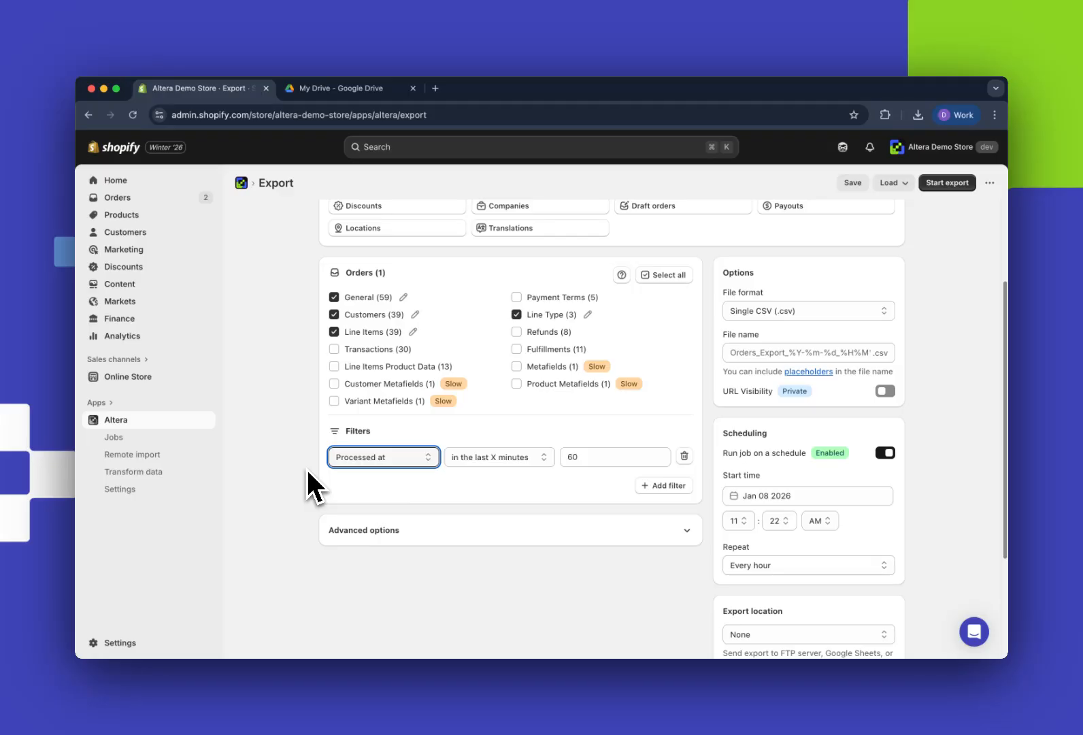
left_click(360, 478)
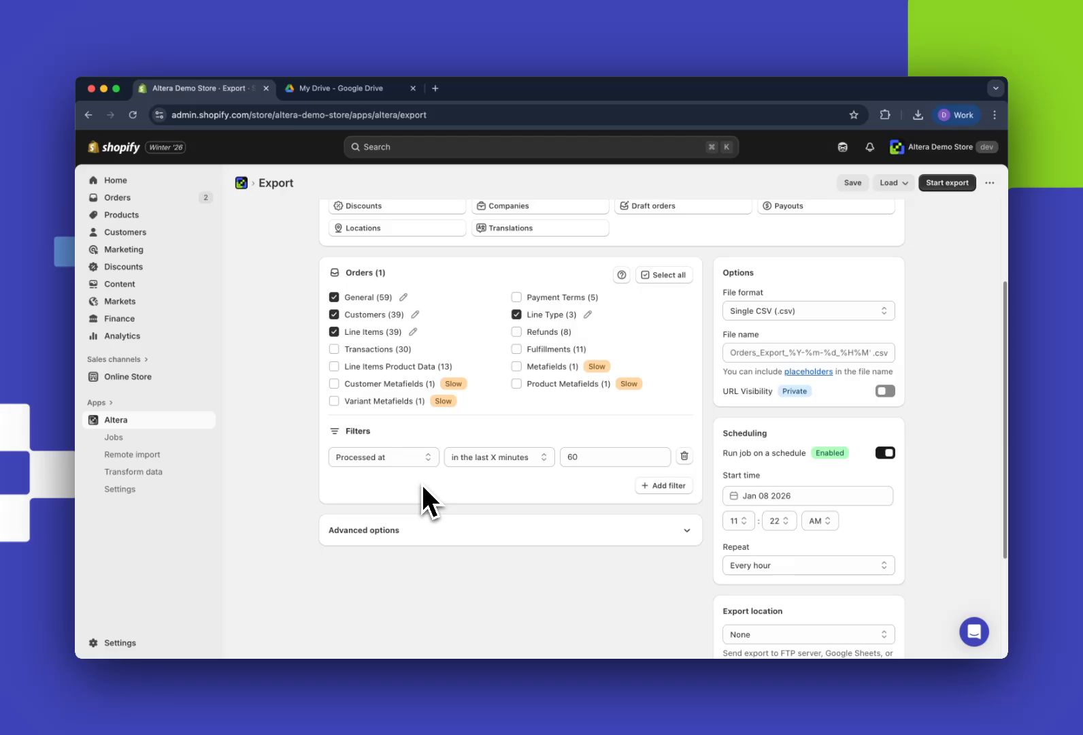
Step: Try the Processed at filter with the in the last X hours condition and a value of 1
scroll(422, 485, "down", 1)
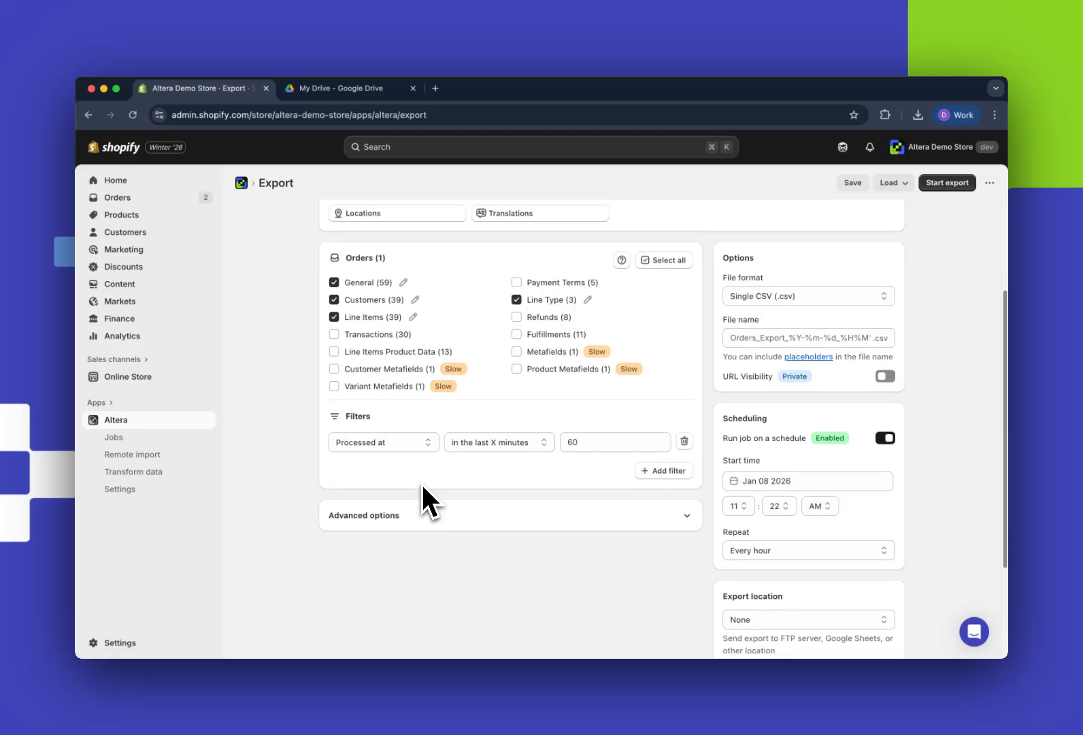
left_click(513, 441)
left_click(528, 433)
left_click(575, 442)
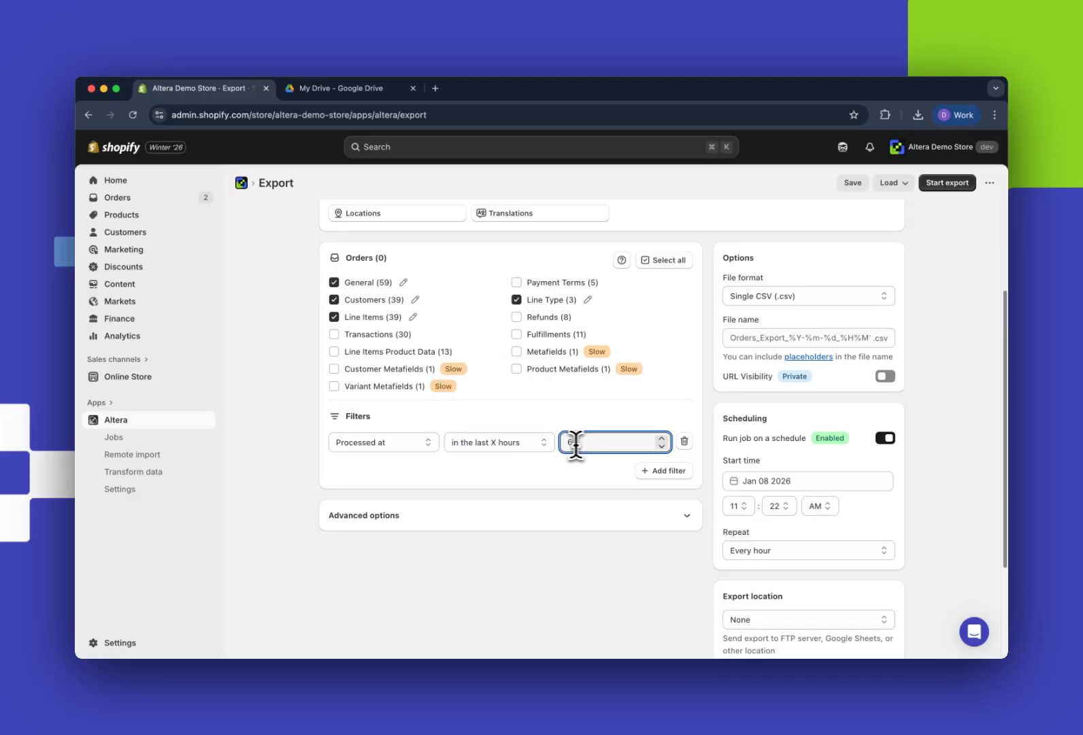
double_click(576, 442)
type("1")
Step: Set the Processed at filter back to in the last X minutes with a value of 60
left_click(521, 446)
left_click(528, 457)
key("Tab")
type("60")
left_click(589, 476)
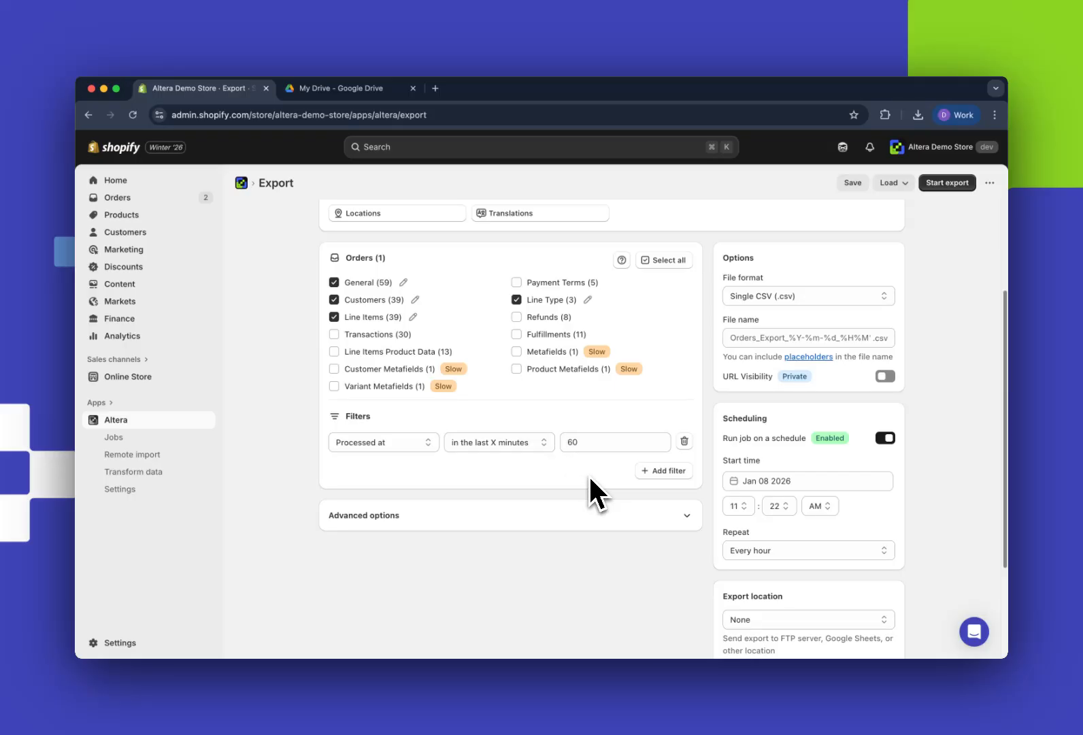
left_click(545, 451)
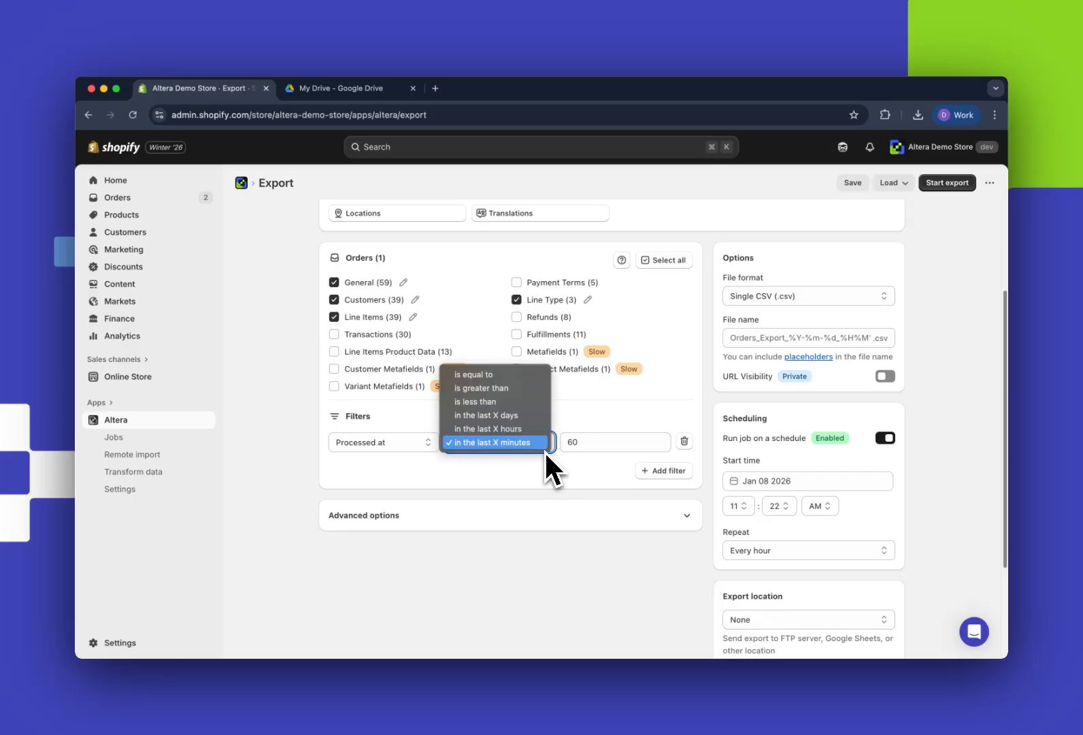
left_click(634, 414)
Step: Set the export location to Orders - Google Drive, leave skipping of empty uploads off, and start the export
scroll(636, 413, "down", 3)
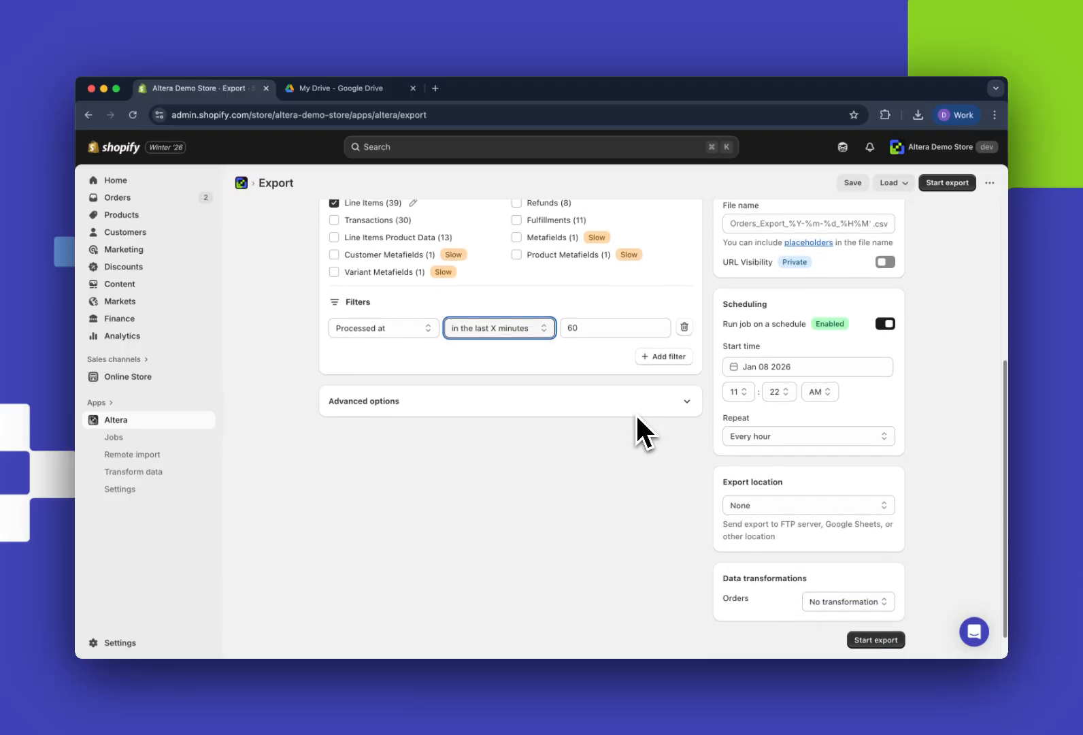
left_click(767, 474)
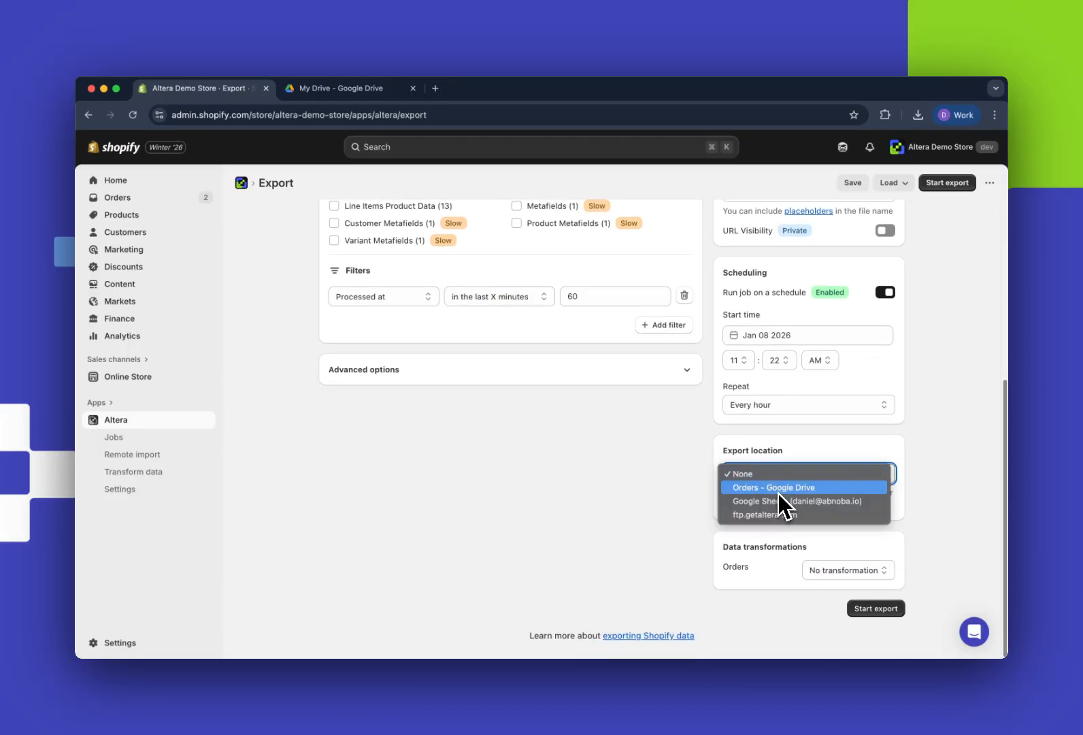
left_click(779, 493)
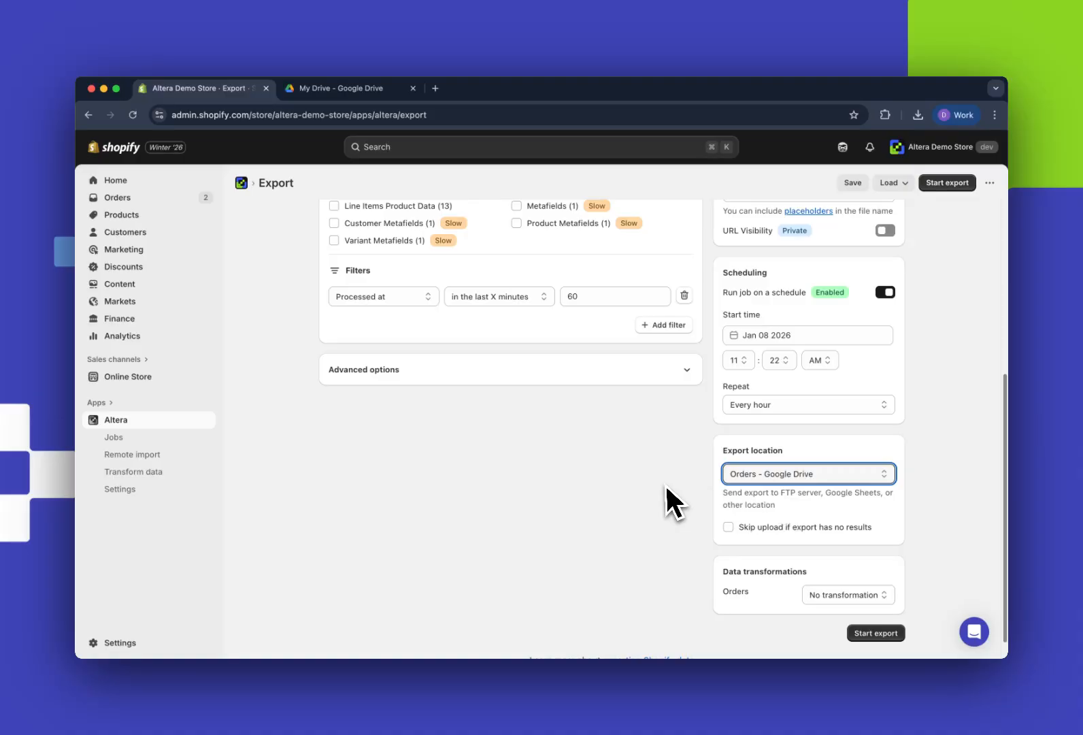
left_click(728, 529)
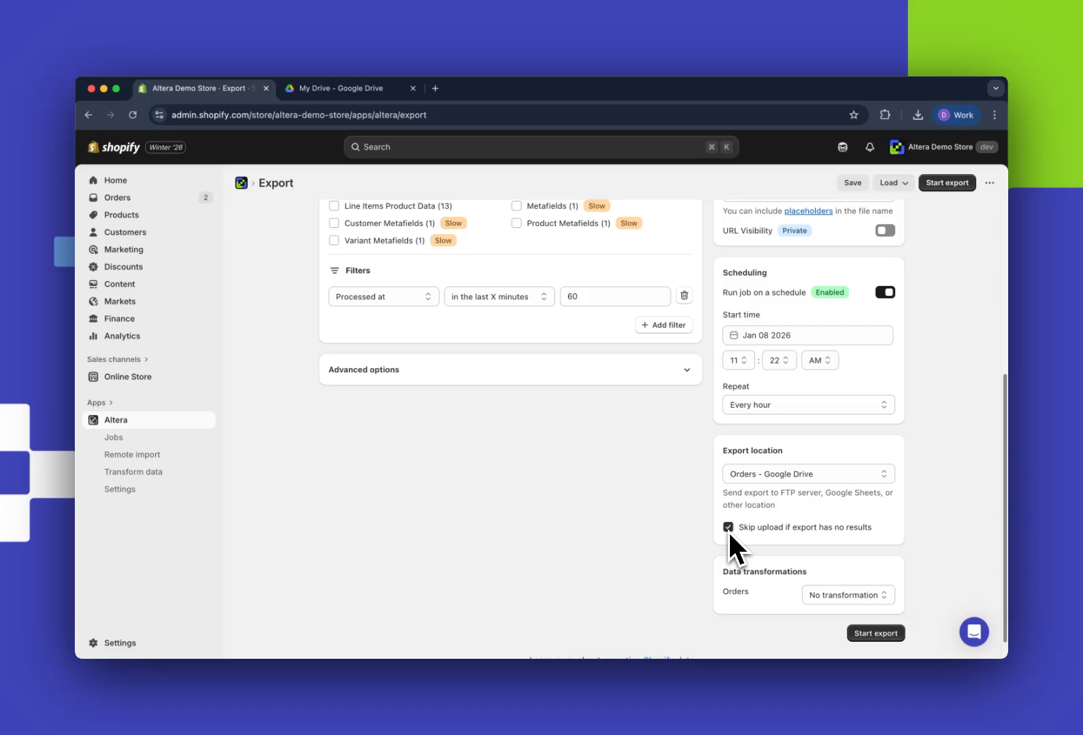
left_click(728, 528)
left_click(875, 634)
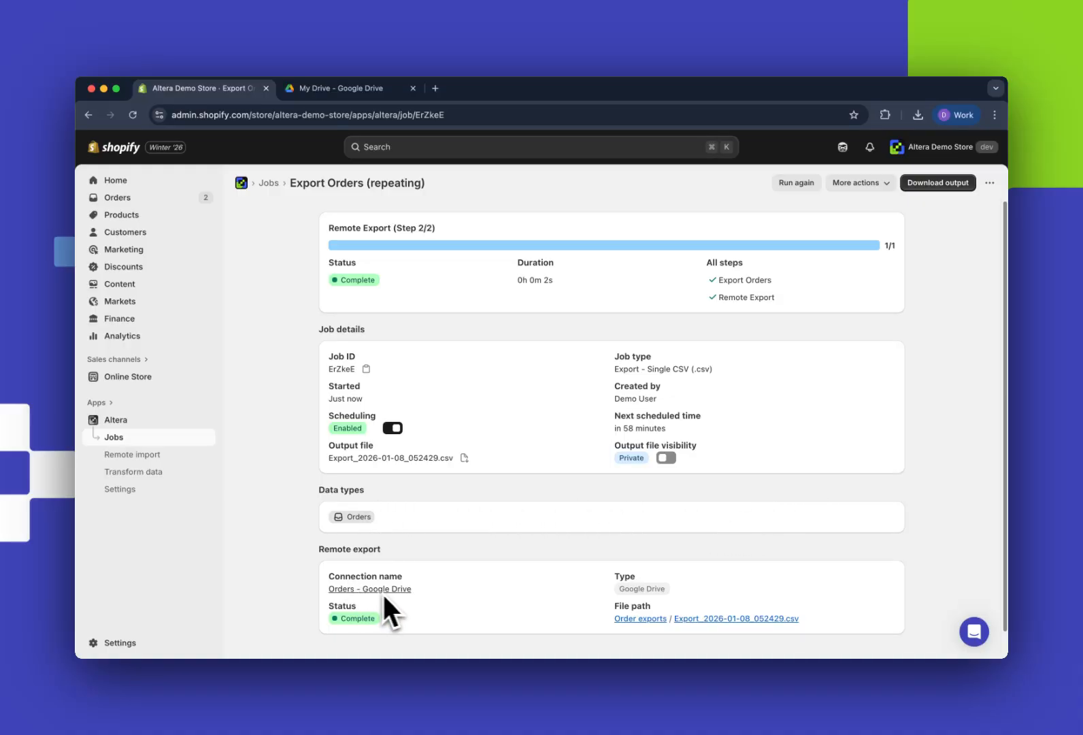
Step: View the Order exports folder and the exported Export_2026-01-08_052429.csv in Google Drive, and return to the export job in Shopify
left_click(633, 621)
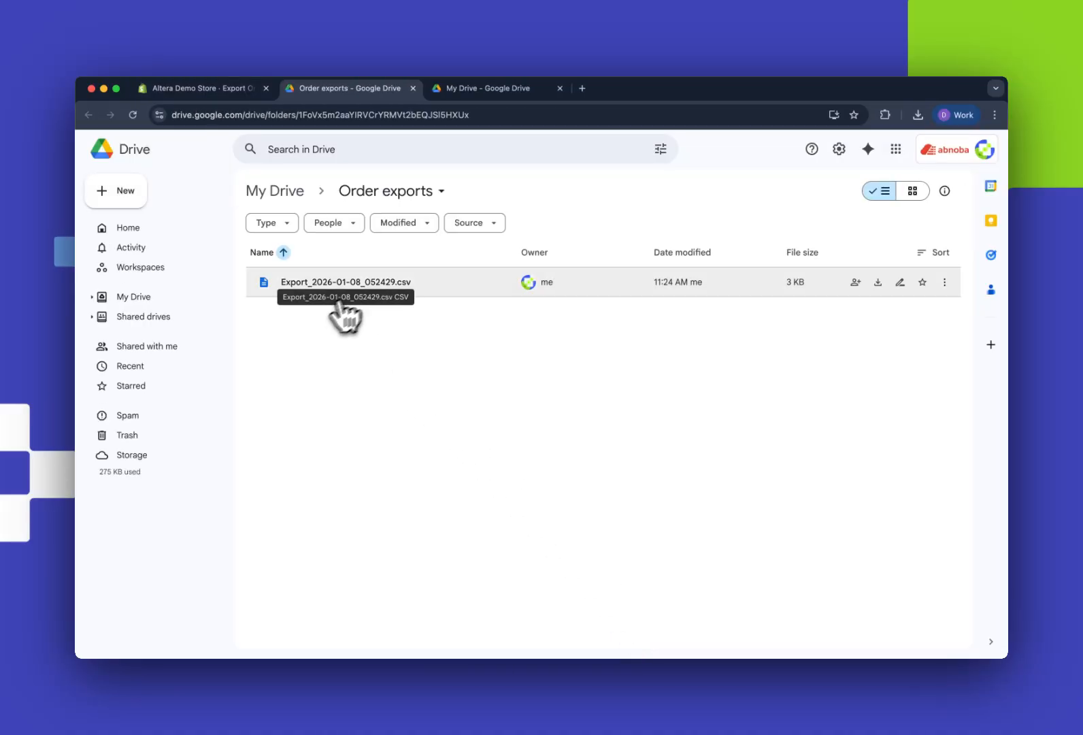
left_click(203, 89)
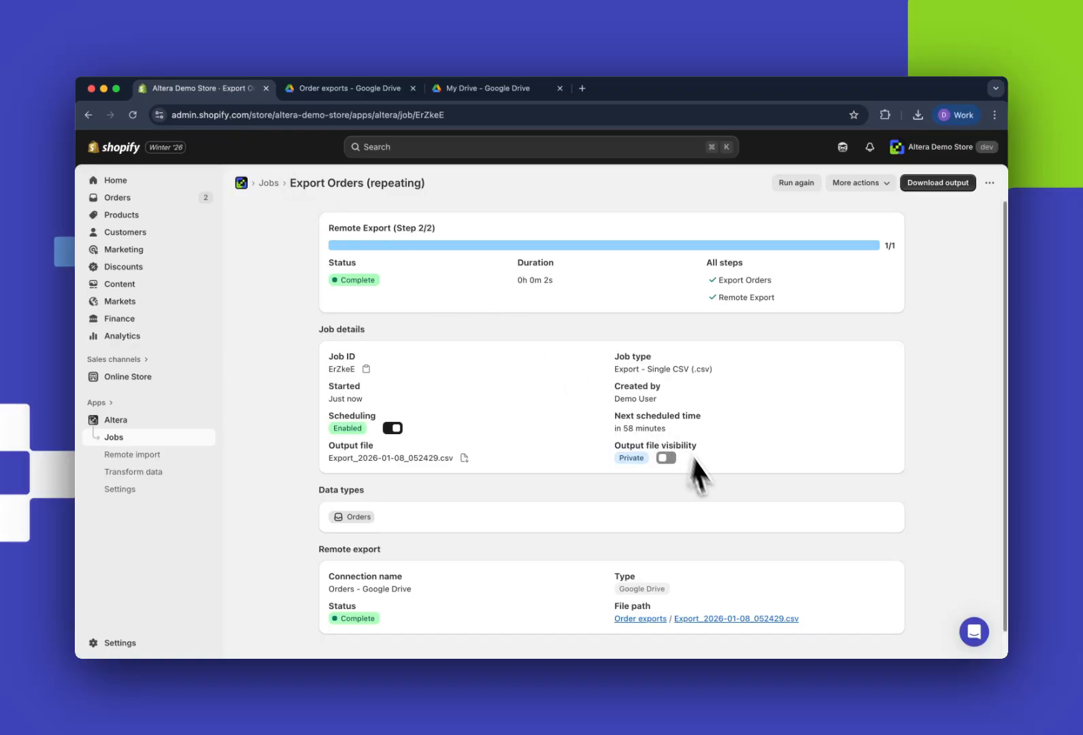
left_click(716, 619)
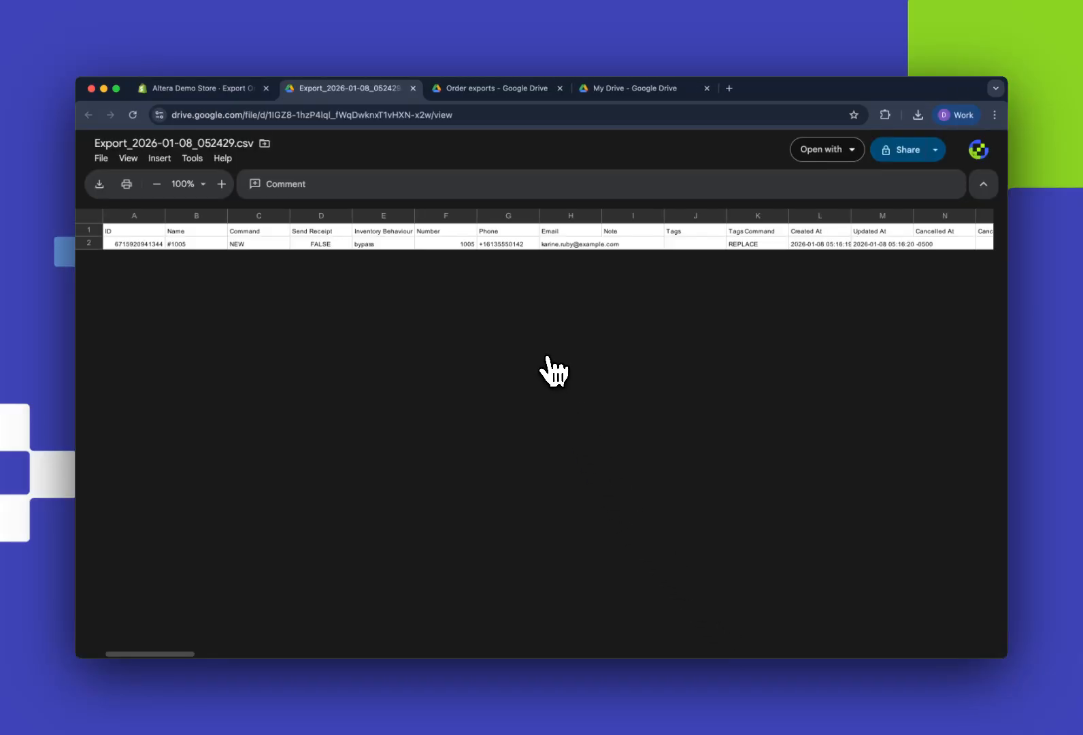
left_click(243, 96)
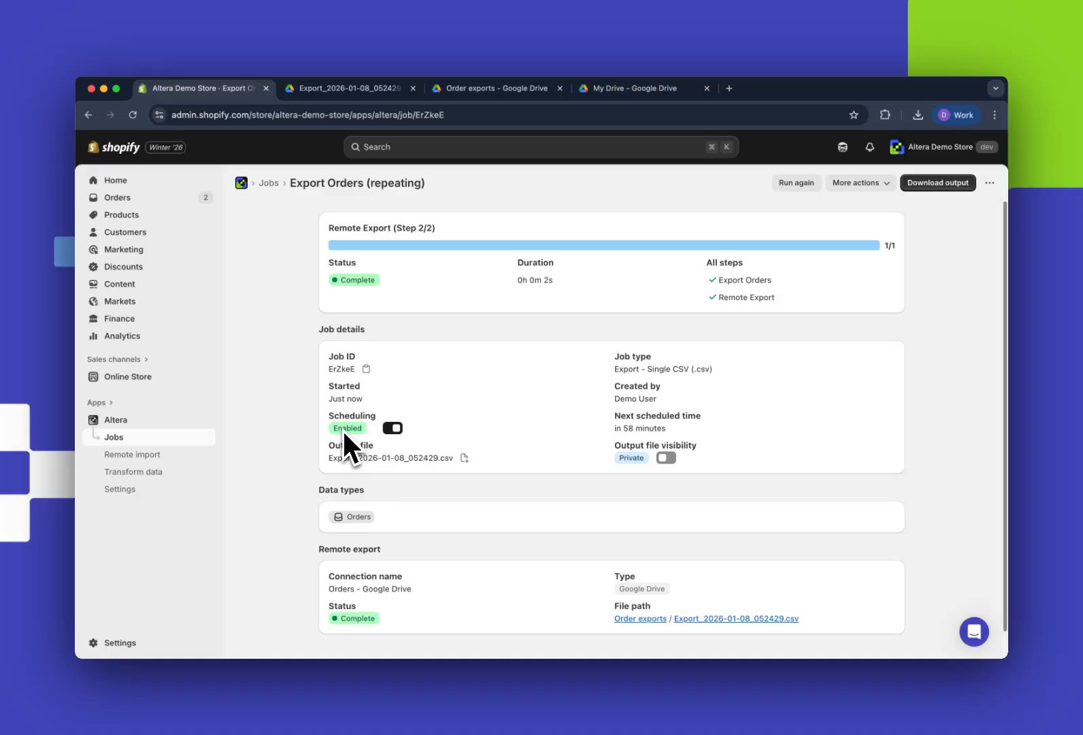
Step: Create a new order in Shopify, search products for "snow" and add The Collection Snowboard: Hydrogen
left_click(121, 198)
left_click(969, 182)
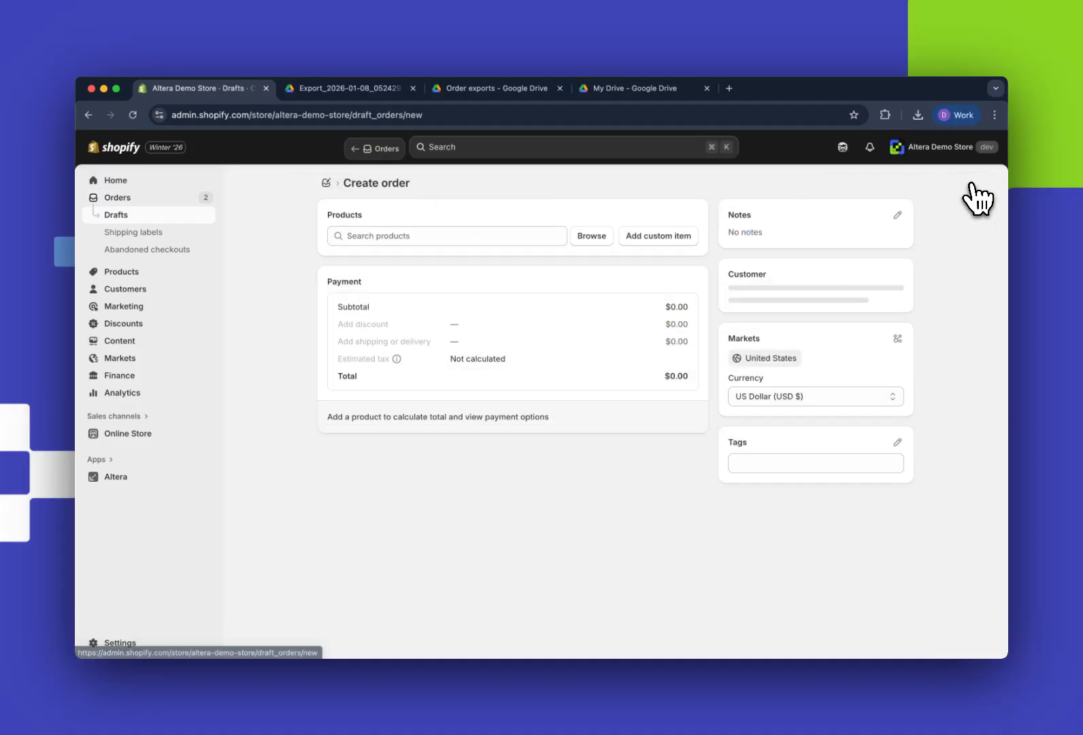
left_click(447, 236)
type("snow")
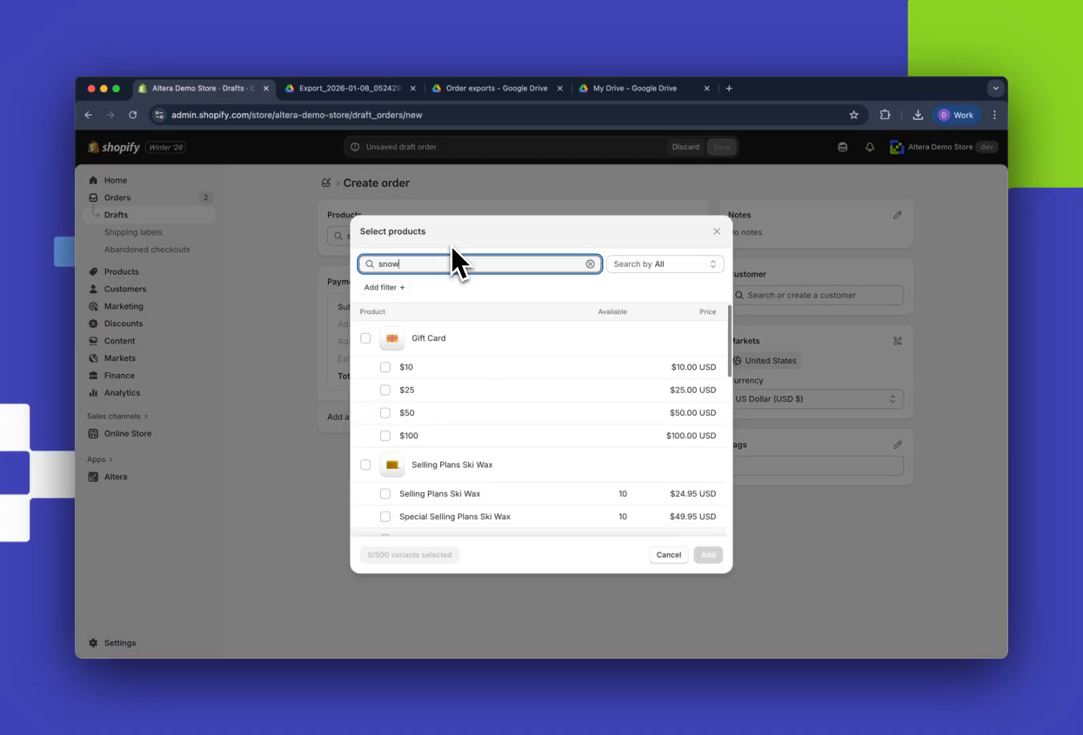
left_click(453, 505)
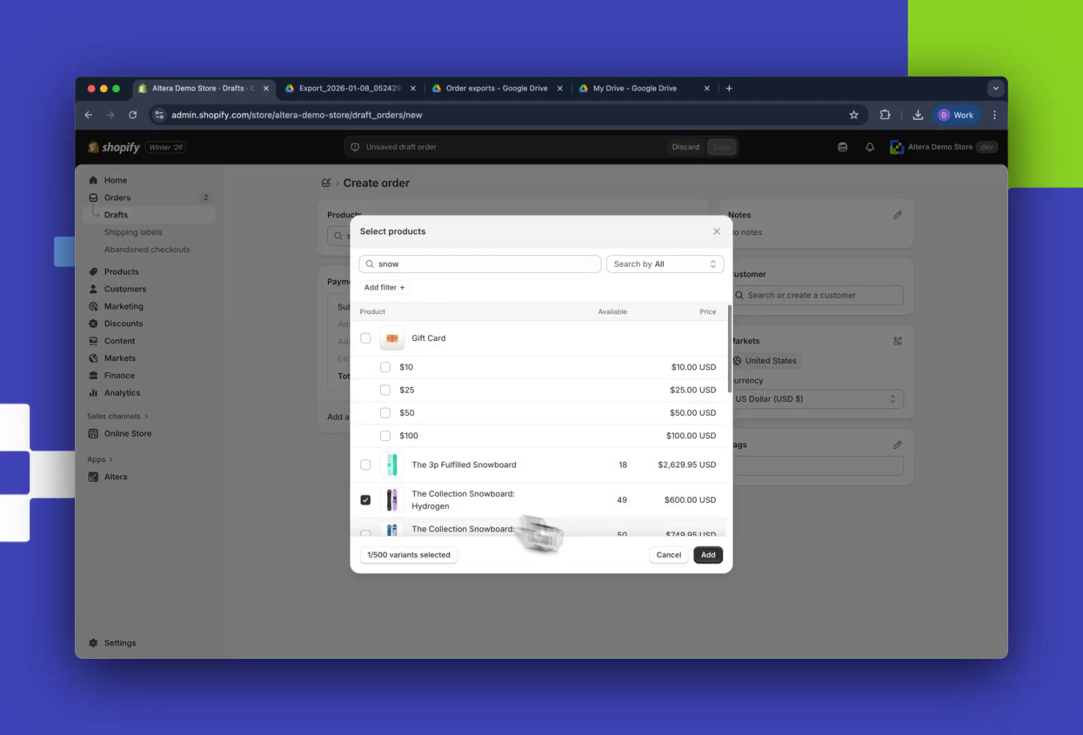
left_click(709, 556)
Step: Assign the first existing customer in the list to the order and save it as a draft
left_click(780, 295)
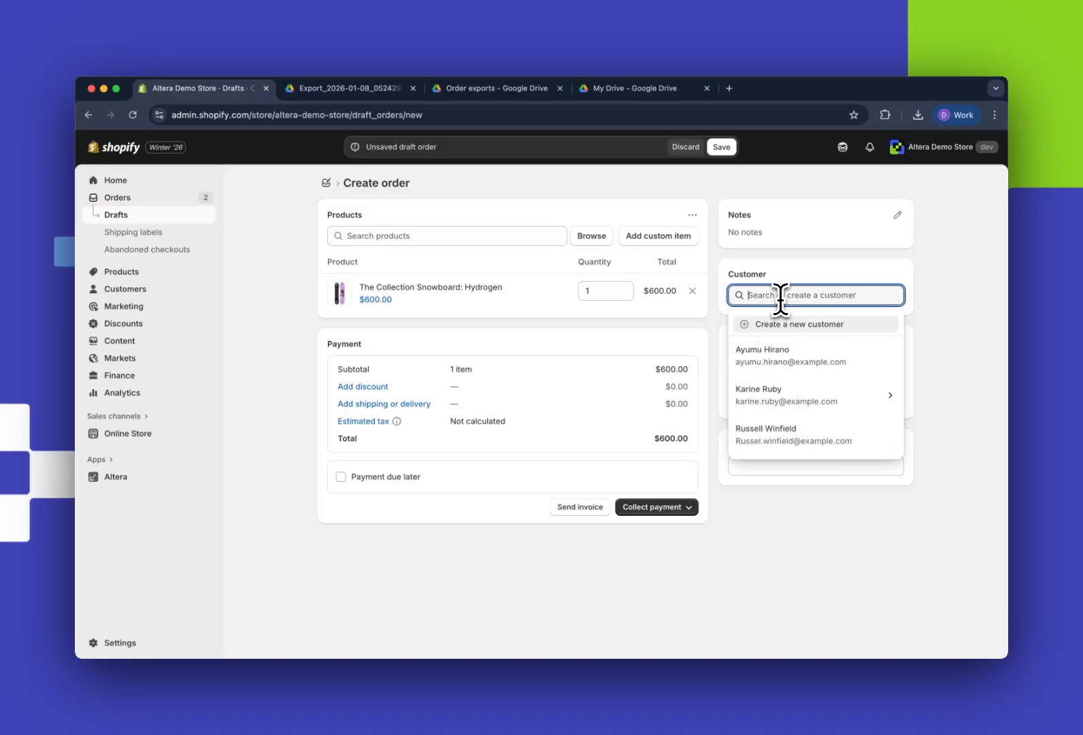
left_click(783, 357)
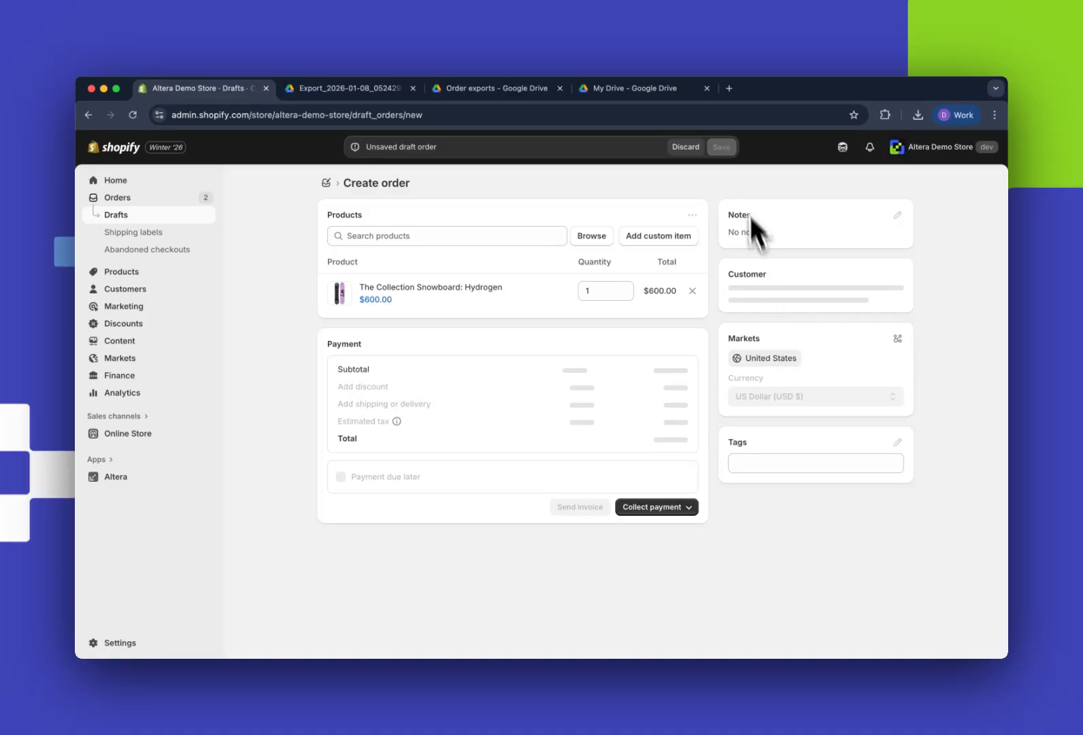
left_click(724, 148)
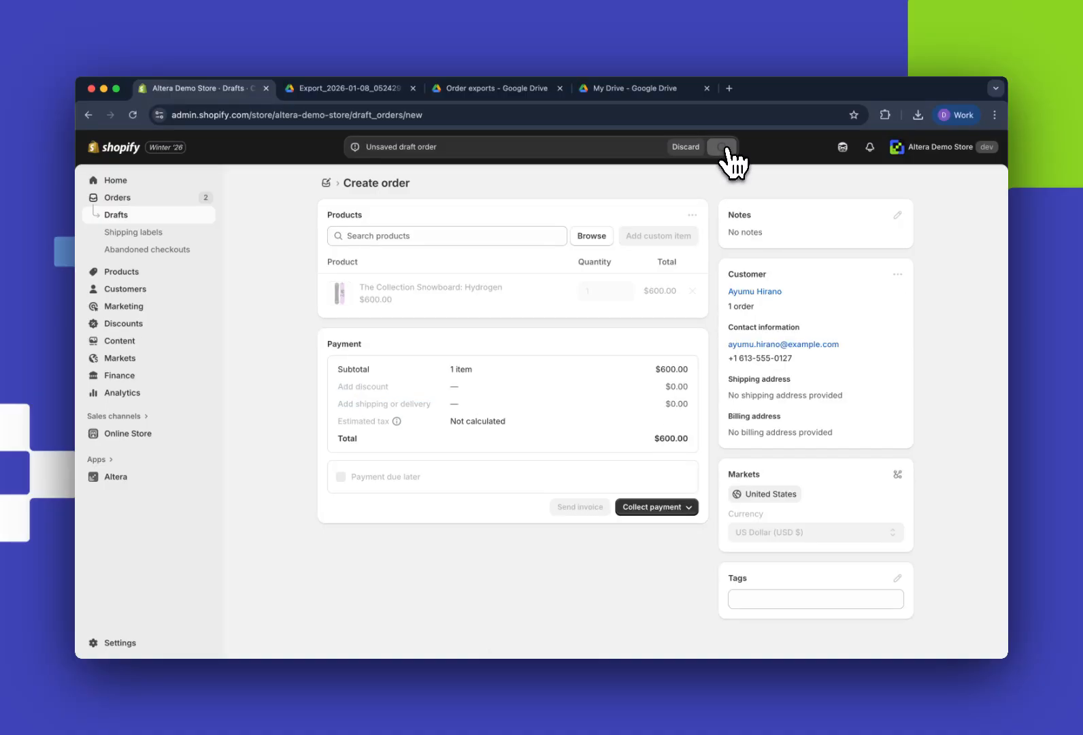
Step: Mark the draft order's payment as paid and confirm creating the order
left_click(673, 517)
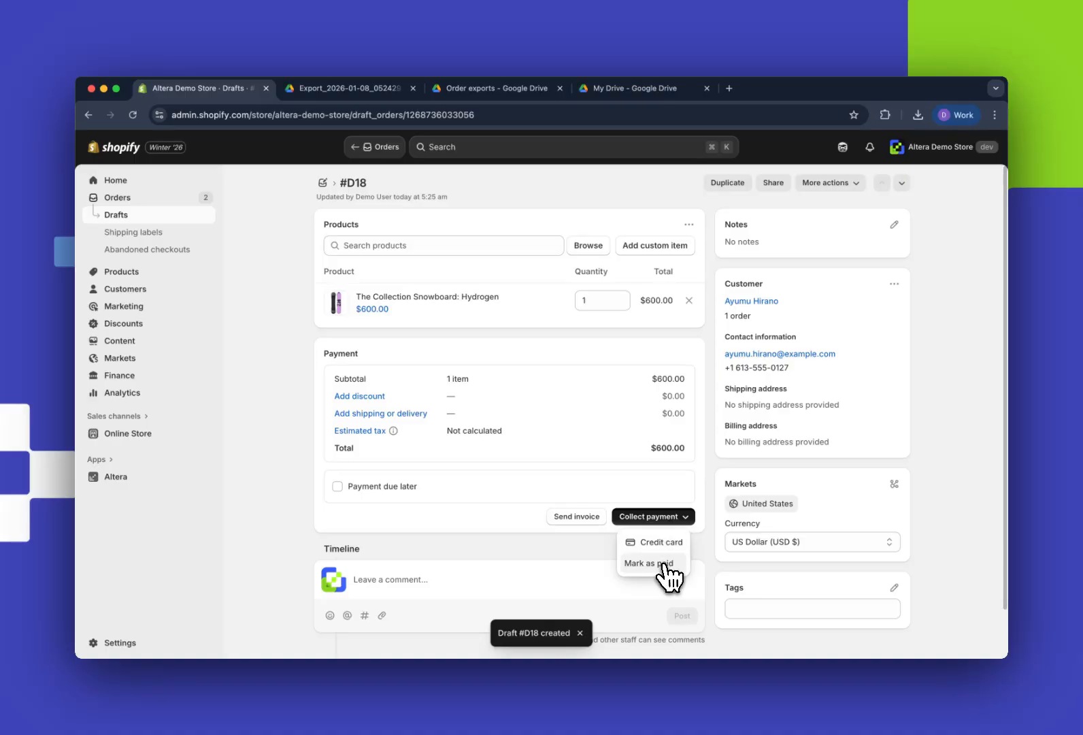
left_click(664, 568)
left_click(697, 433)
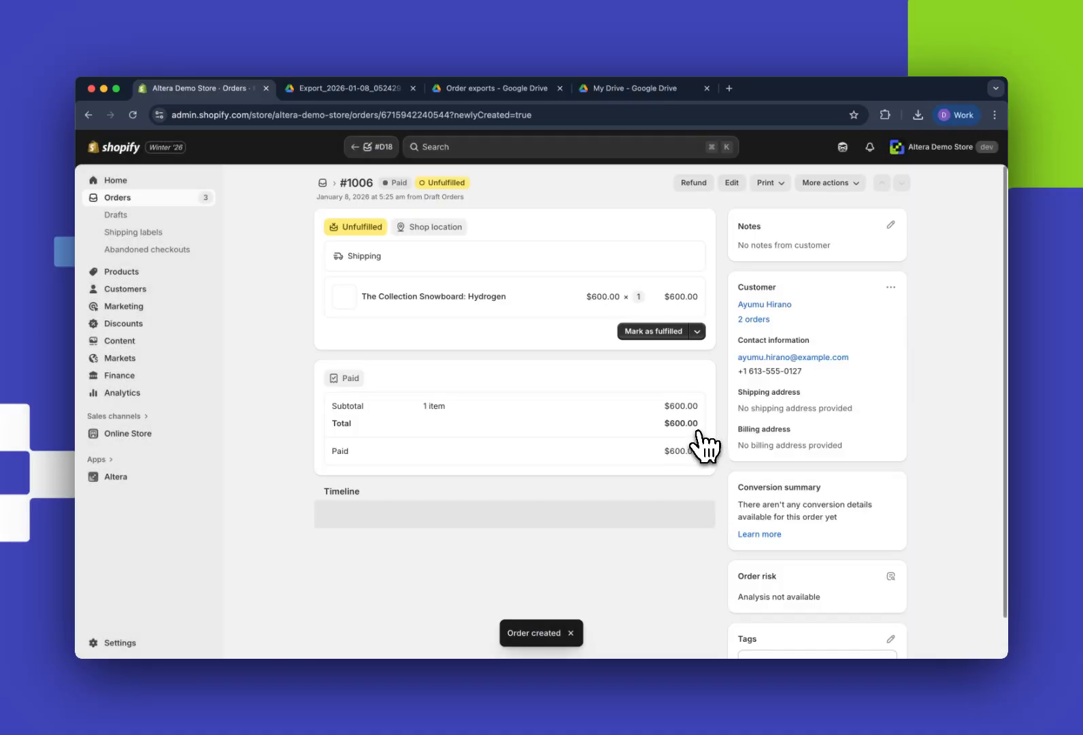
Step: Check the store's orders list and open the details of the most recent Export Orders (repeating) job in Altera
left_click(120, 199)
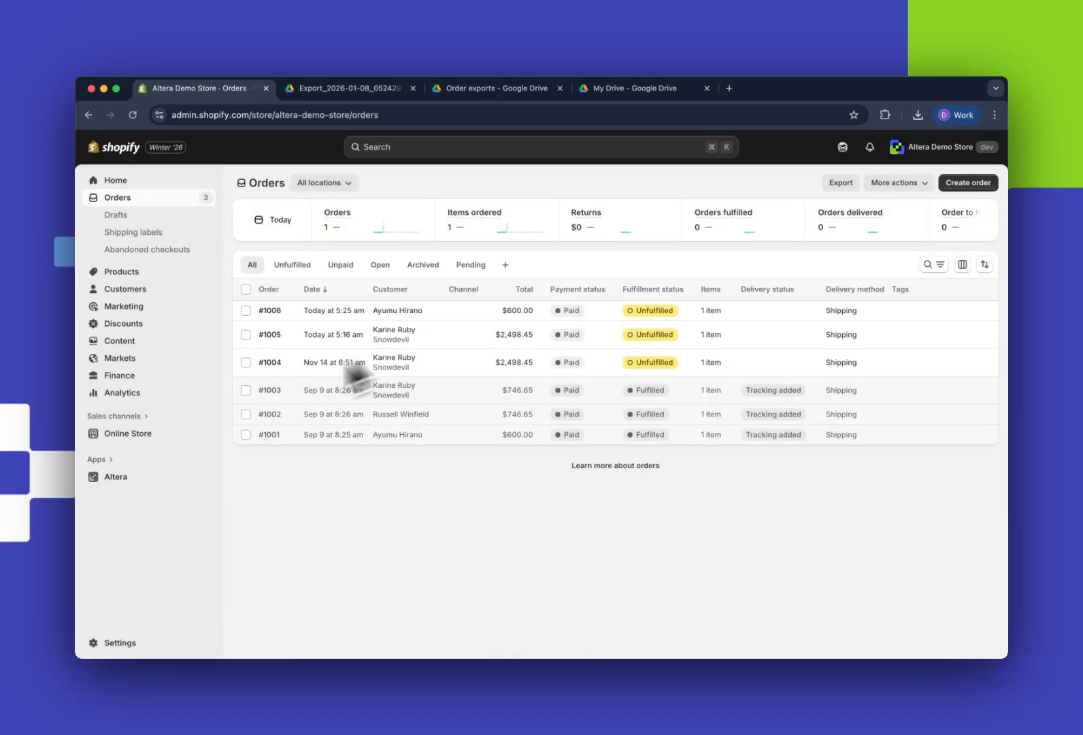
left_click(121, 477)
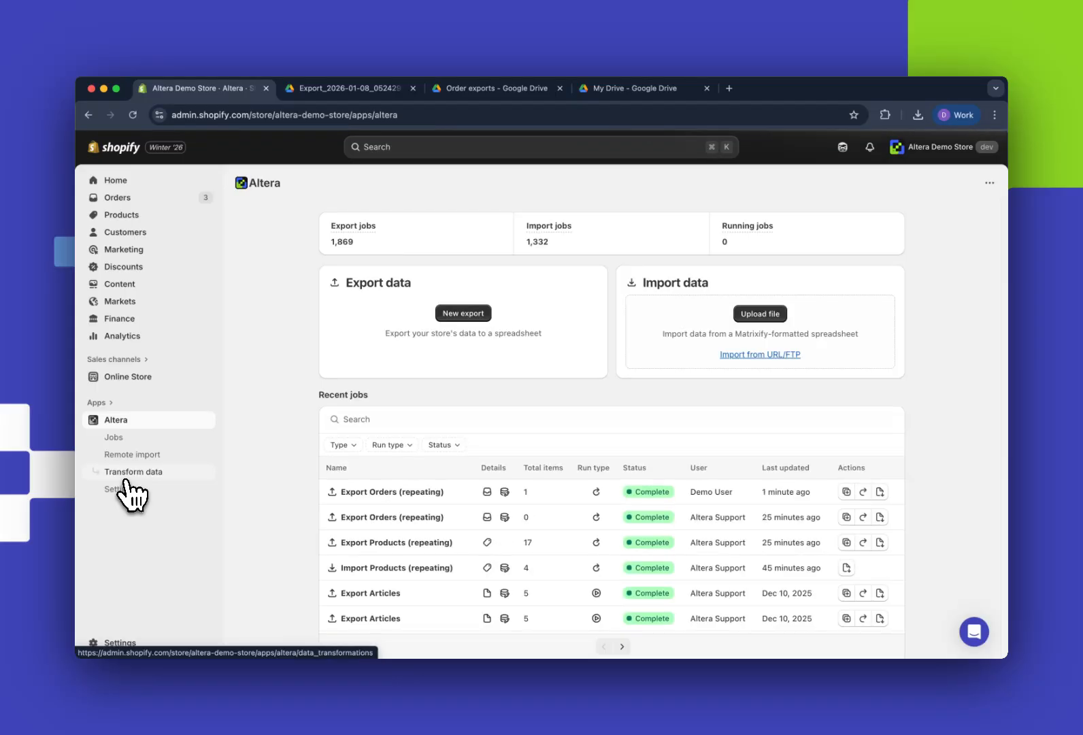
left_click(368, 491)
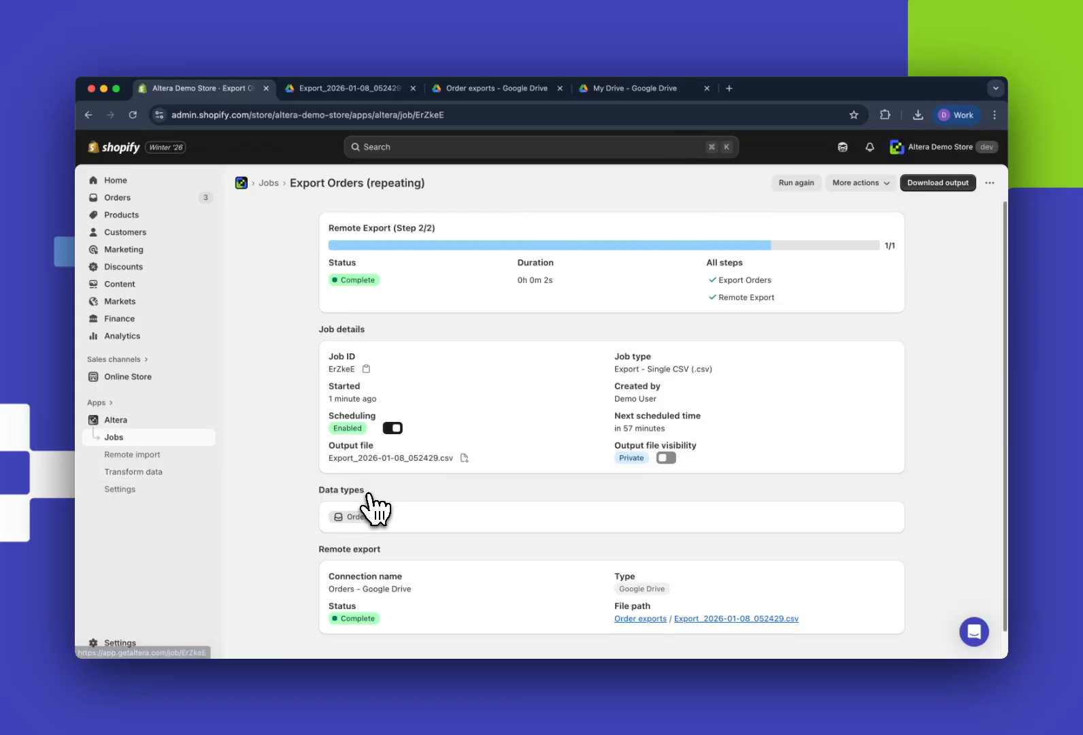
scroll(496, 490, "down", 1)
scroll(490, 520, "up", 1)
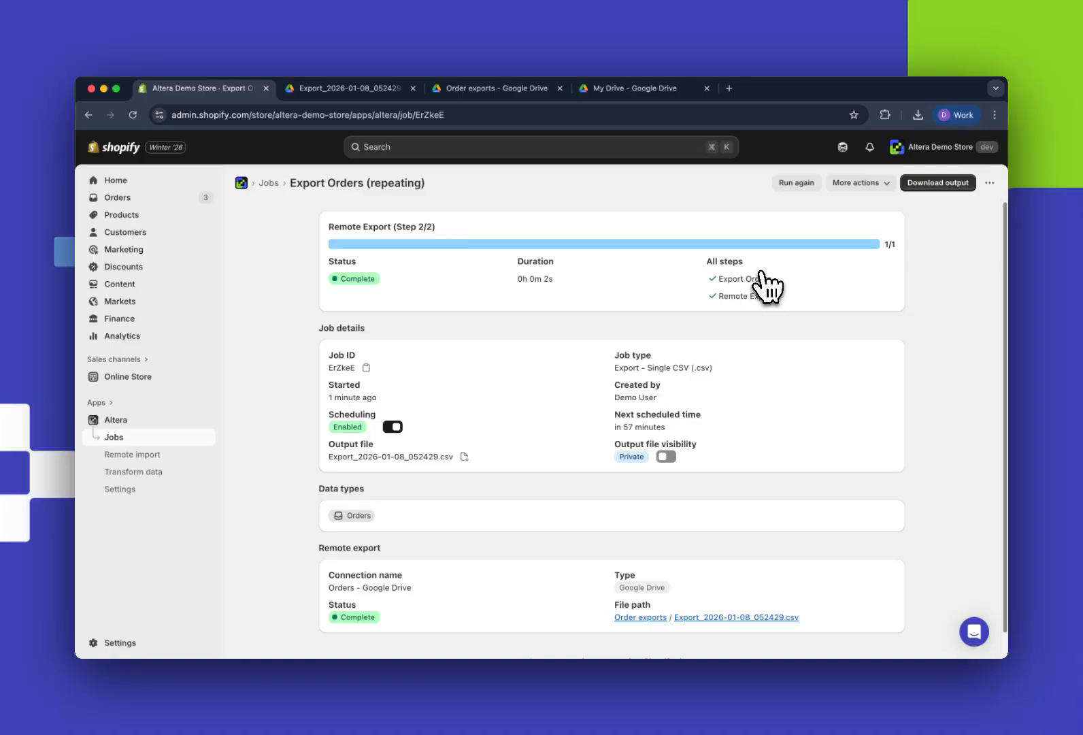
Step: Rename the export job to "Export Orders to Google Drive (repeating)"
left_click(837, 184)
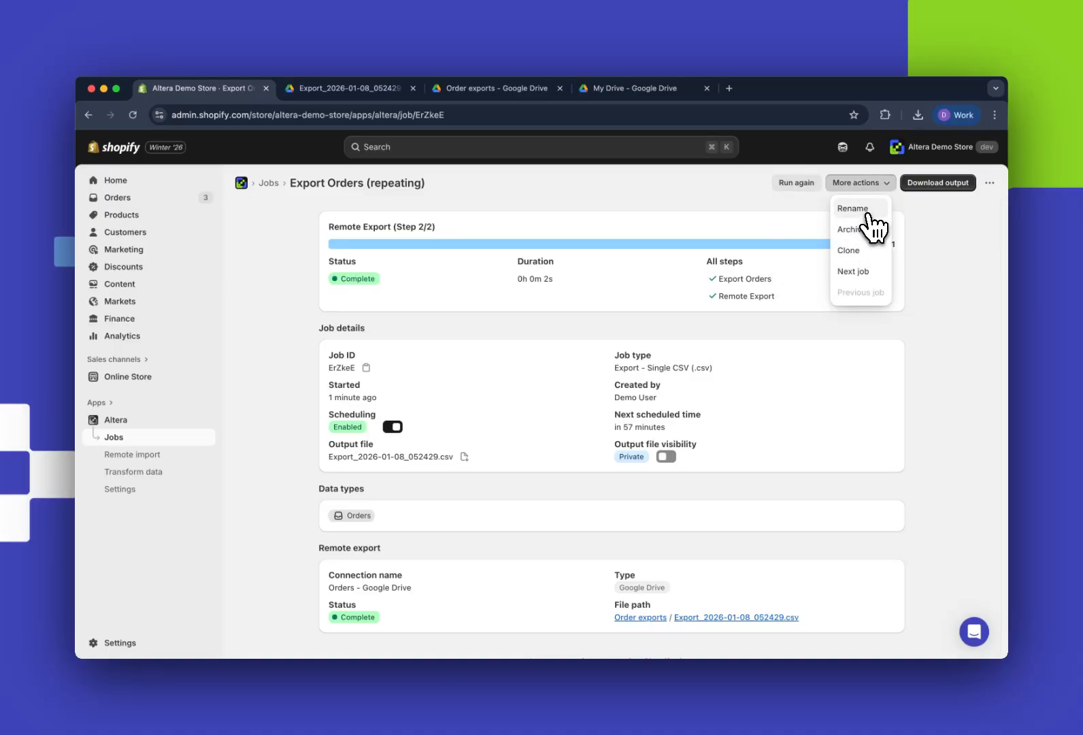
left_click(865, 210)
left_click_drag(428, 389, 616, 386)
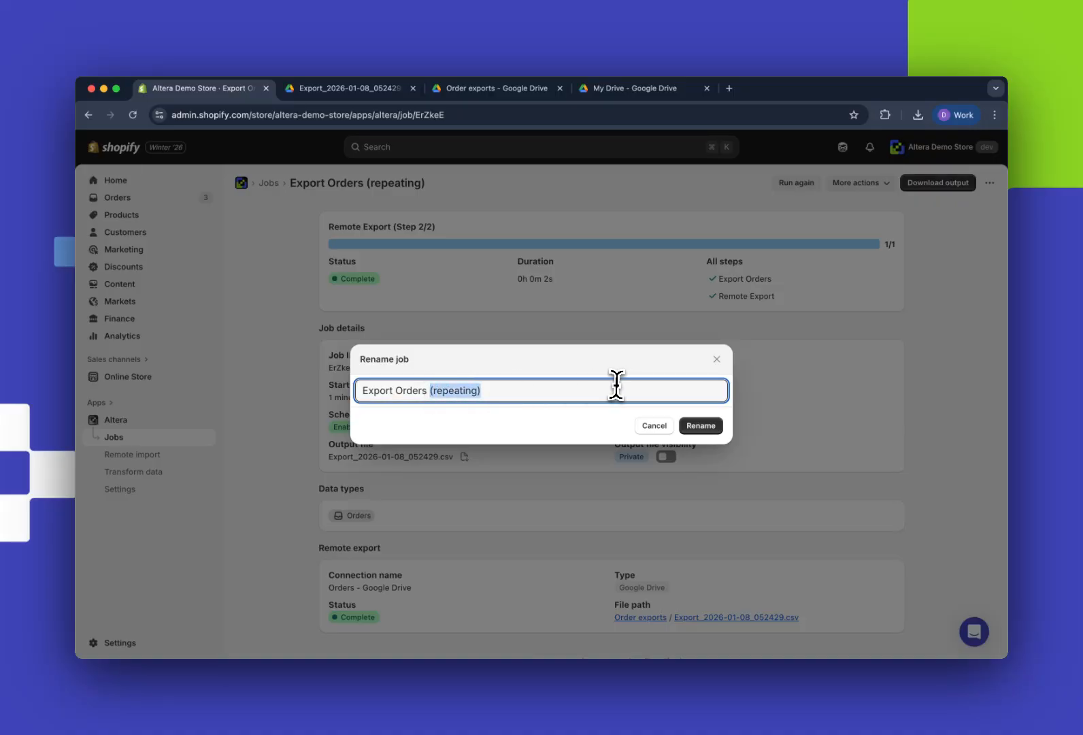
key("Left")
type("to Google ")
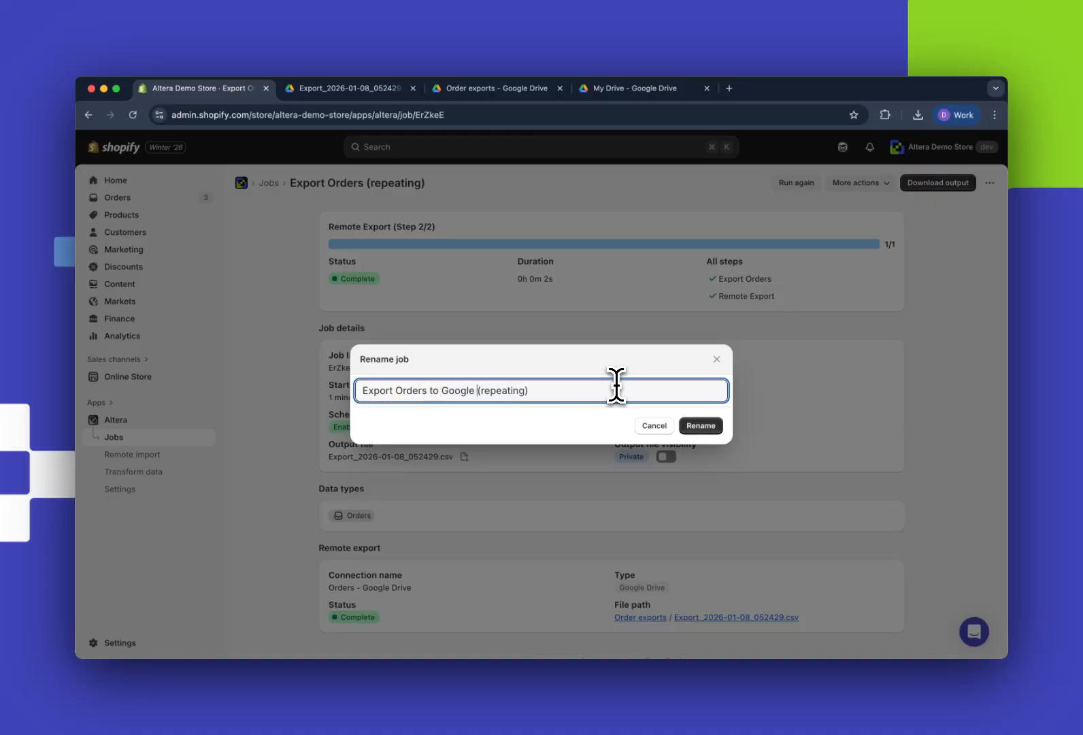
type("Drive")
left_click(699, 428)
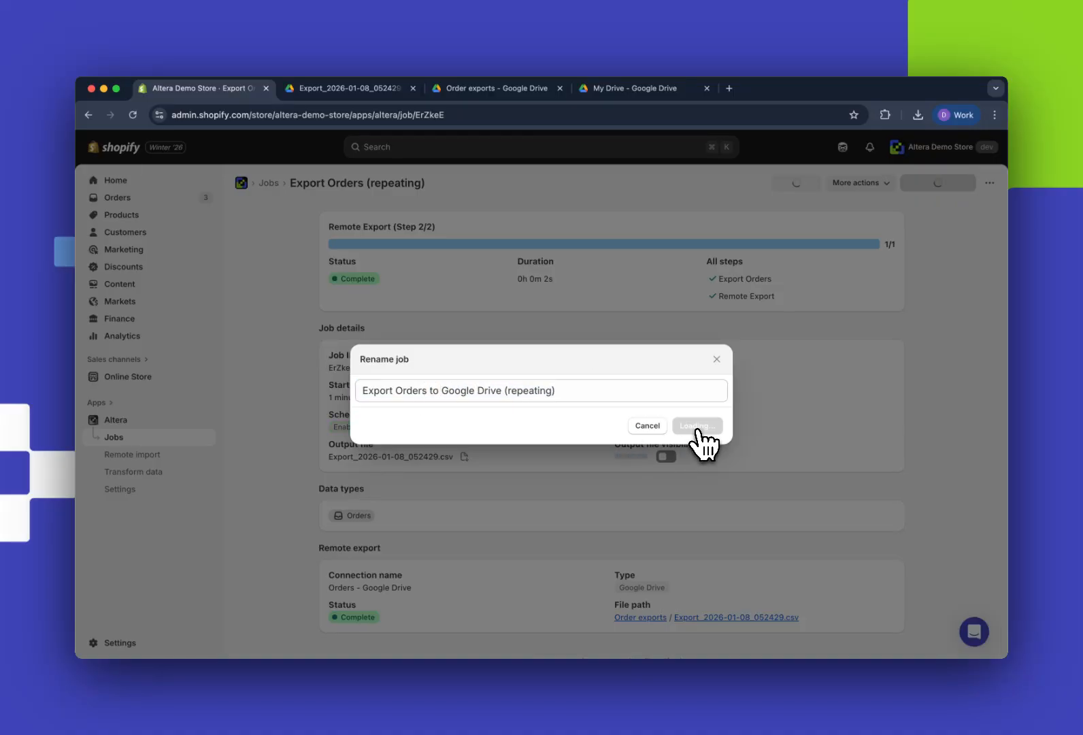
Step: Run the renamed export job again and check the Order exports folder in Google Drive for its output file
scroll(616, 326, "down", 1)
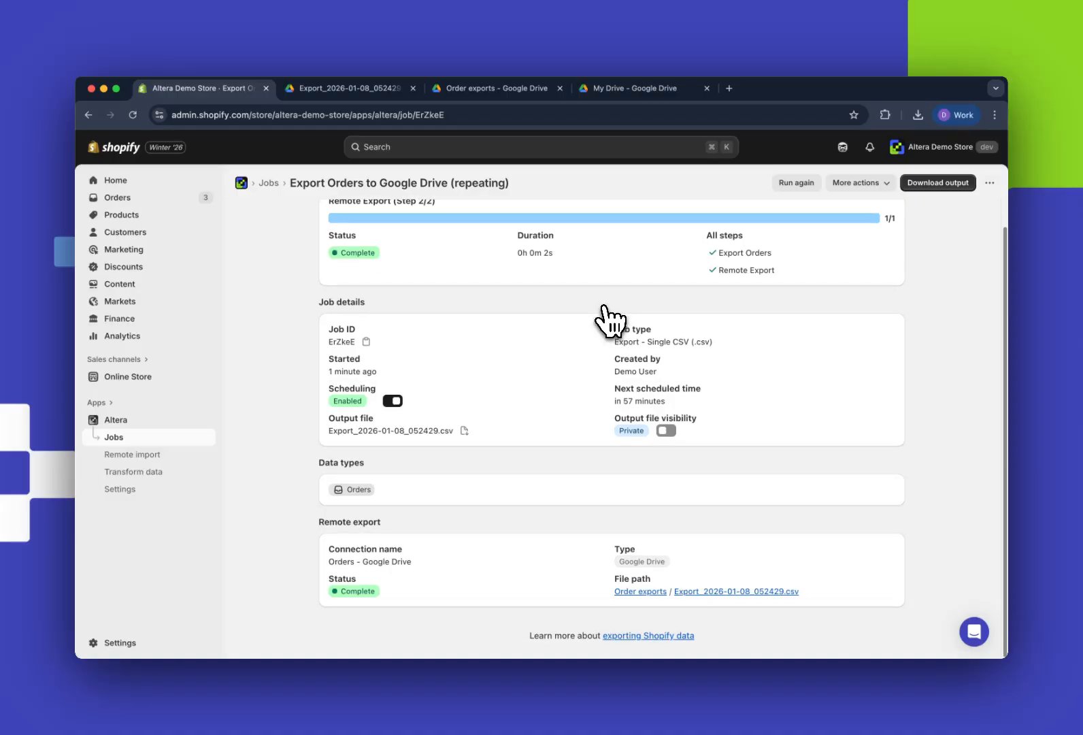
scroll(610, 320, "up", 1)
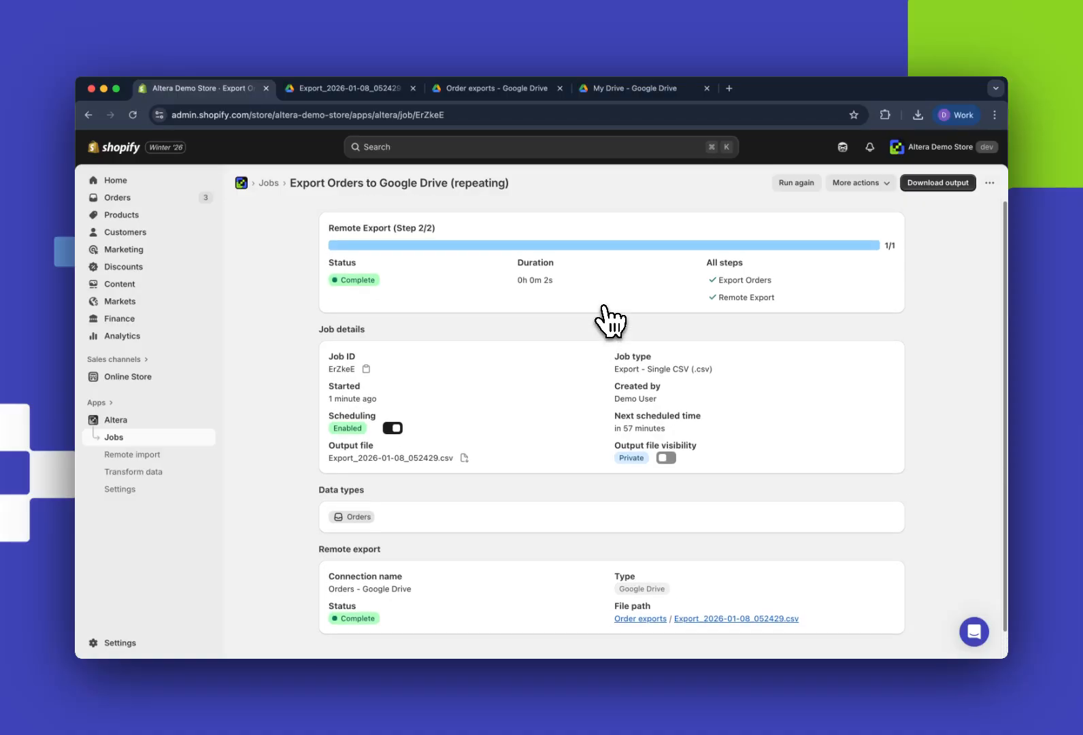
left_click(804, 188)
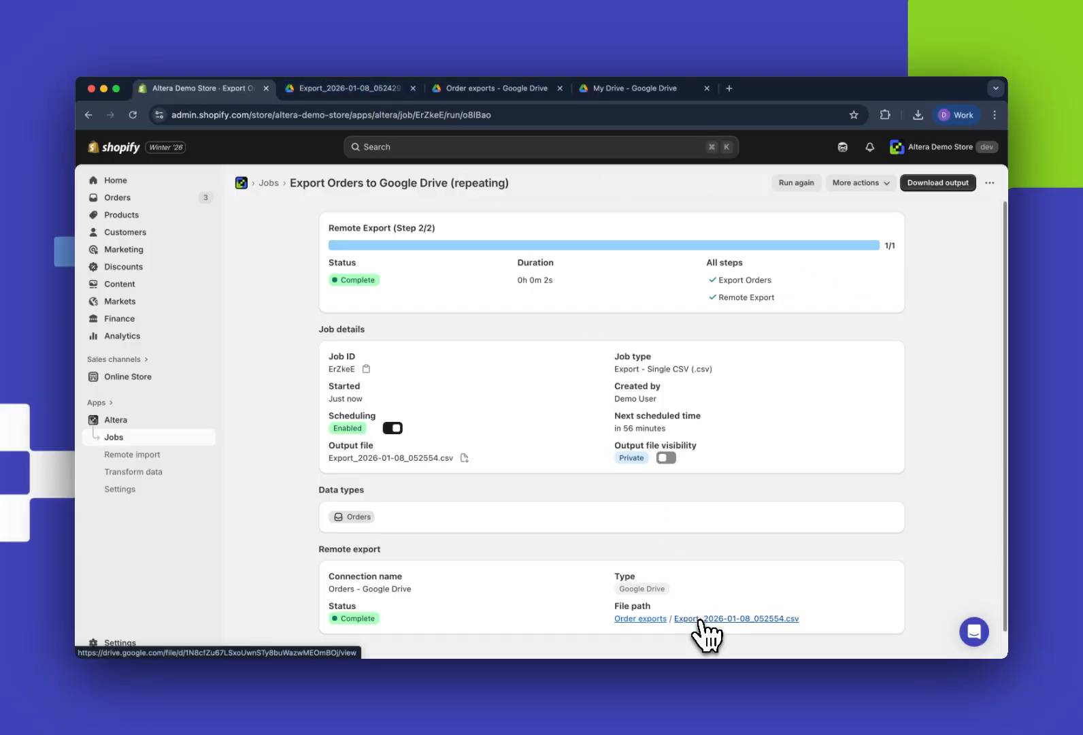
left_click(333, 92)
left_click(458, 92)
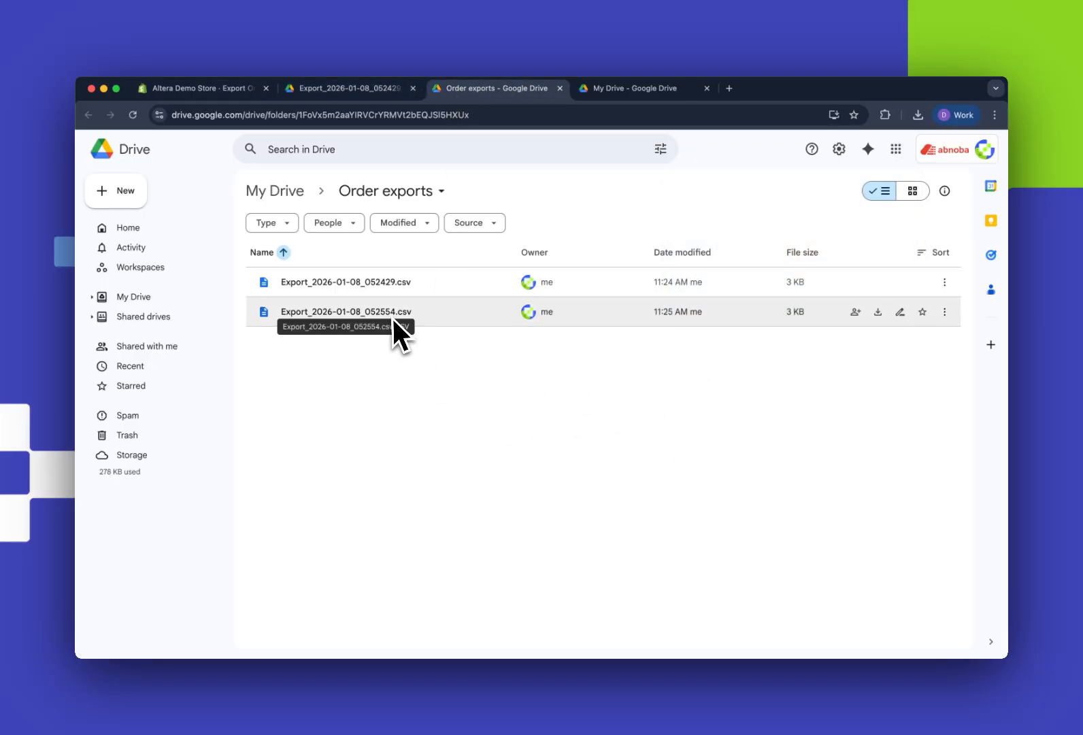
Step: Return to the Altera job, run the export once more and switch back to the Order exports folder in Google Drive
left_click(229, 92)
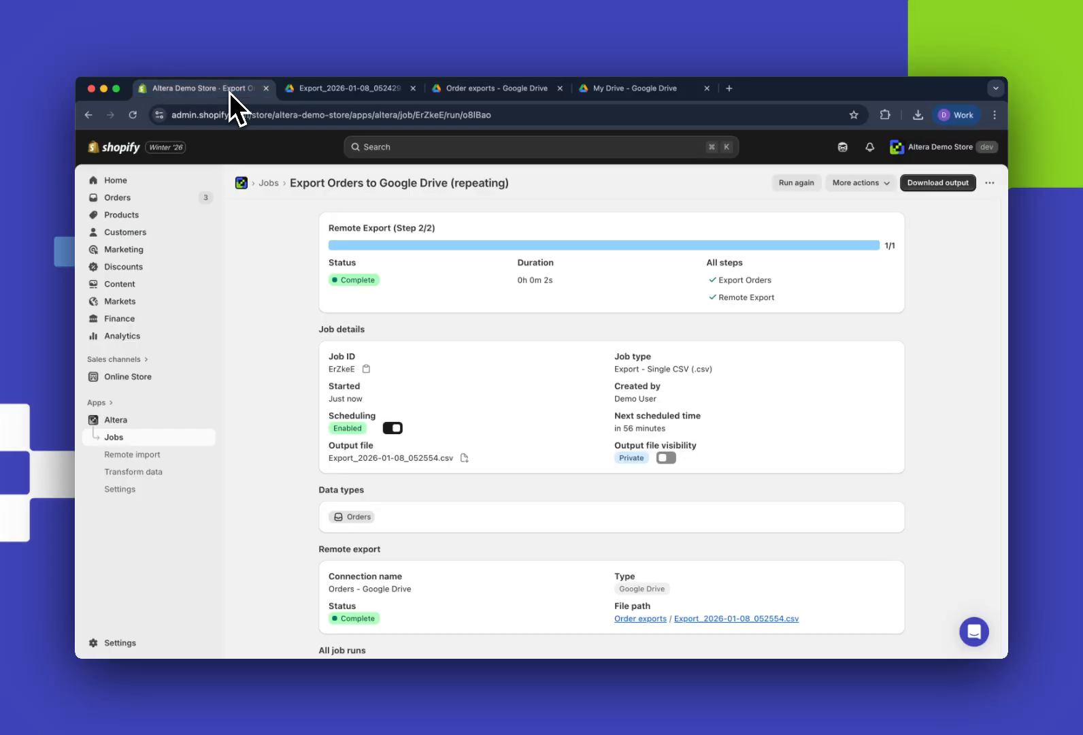
left_click(802, 184)
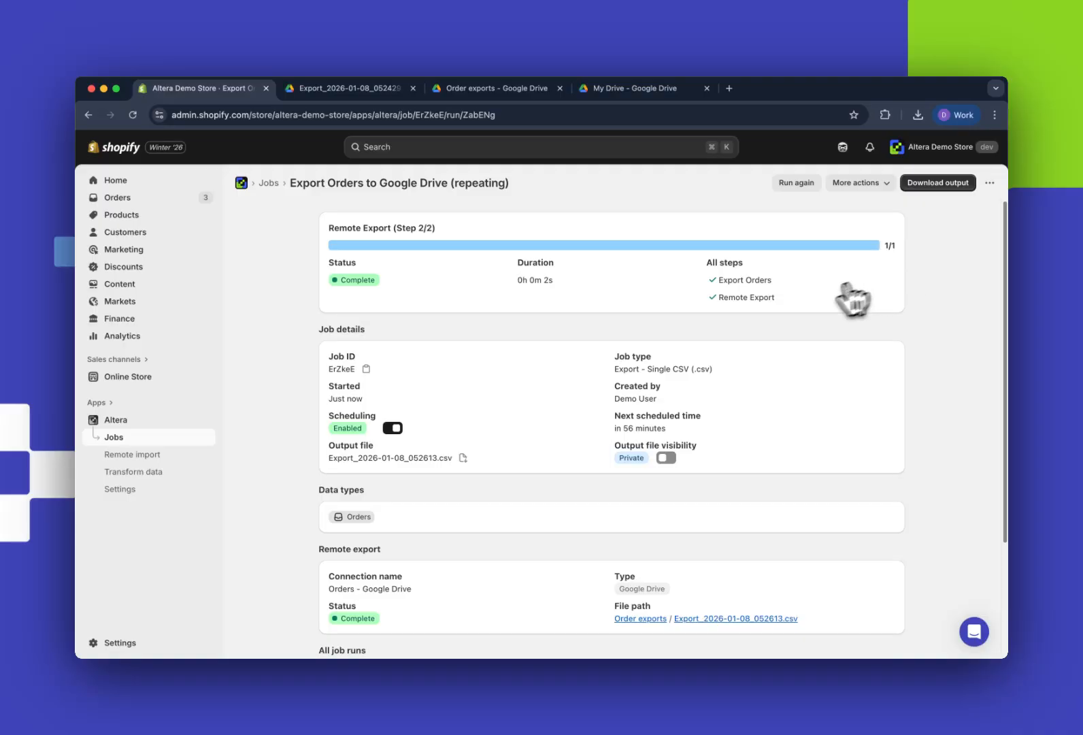
left_click(497, 89)
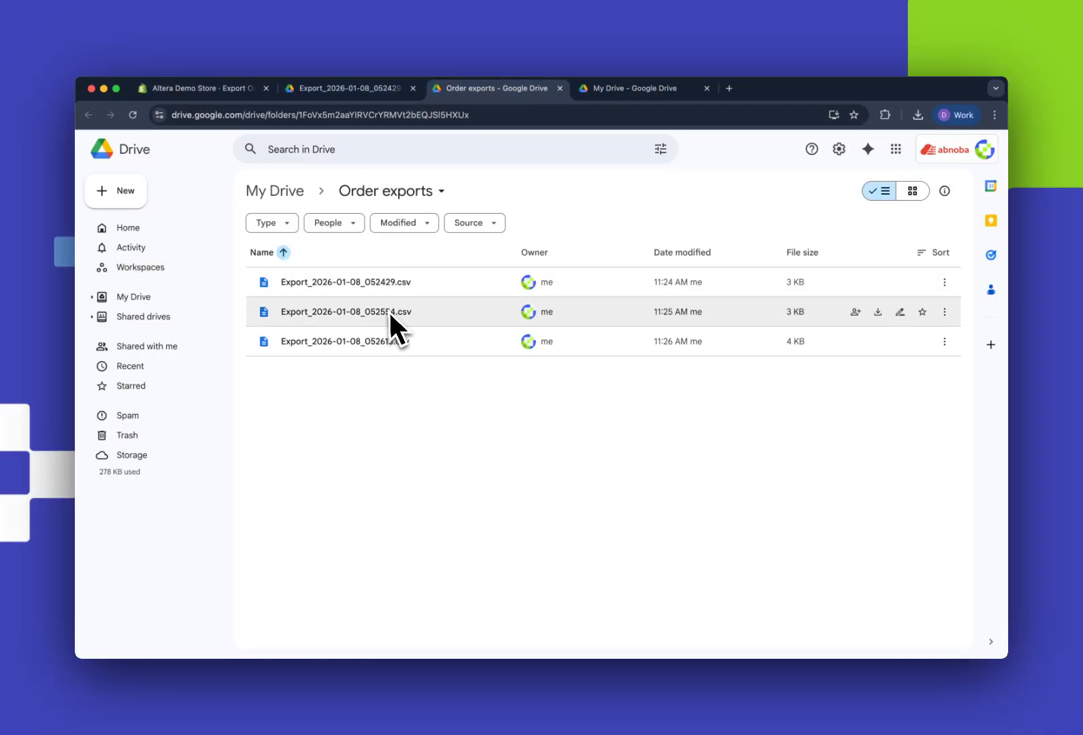
Step: Preview Export_2026-01-08_052429.csv, Export_2026-01-08_052554.csv and Export_2026-01-08_052613.csv one after another to compare their order rows
double_click(387, 286)
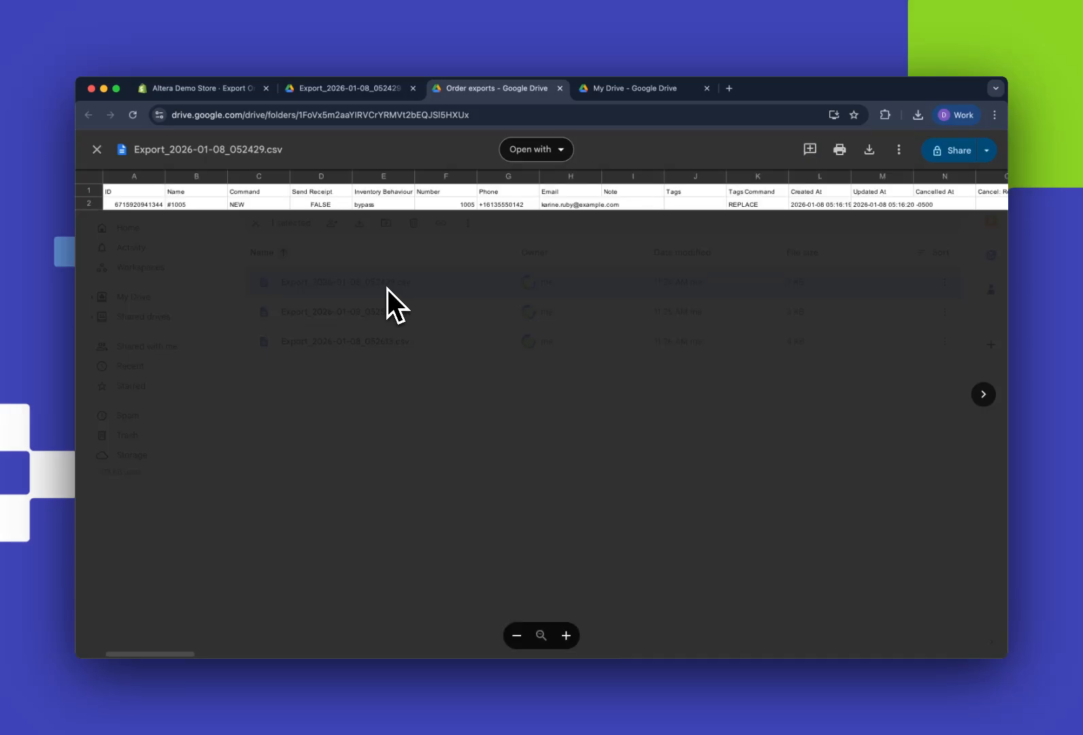
key("Escape")
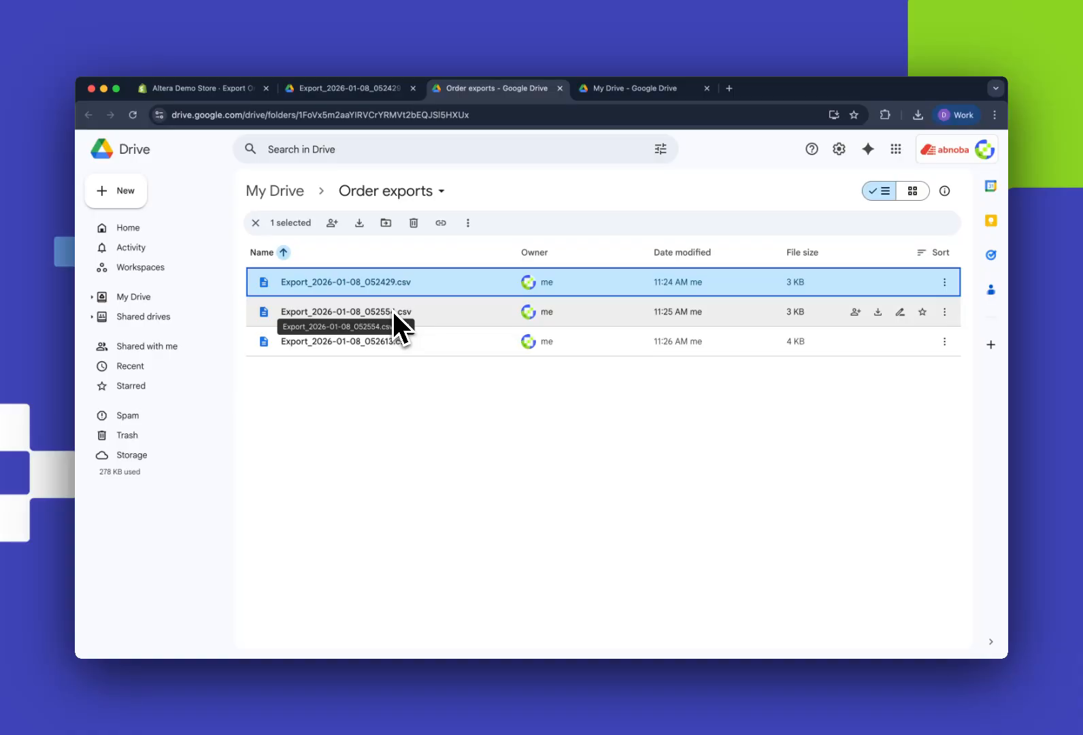
left_click(393, 311)
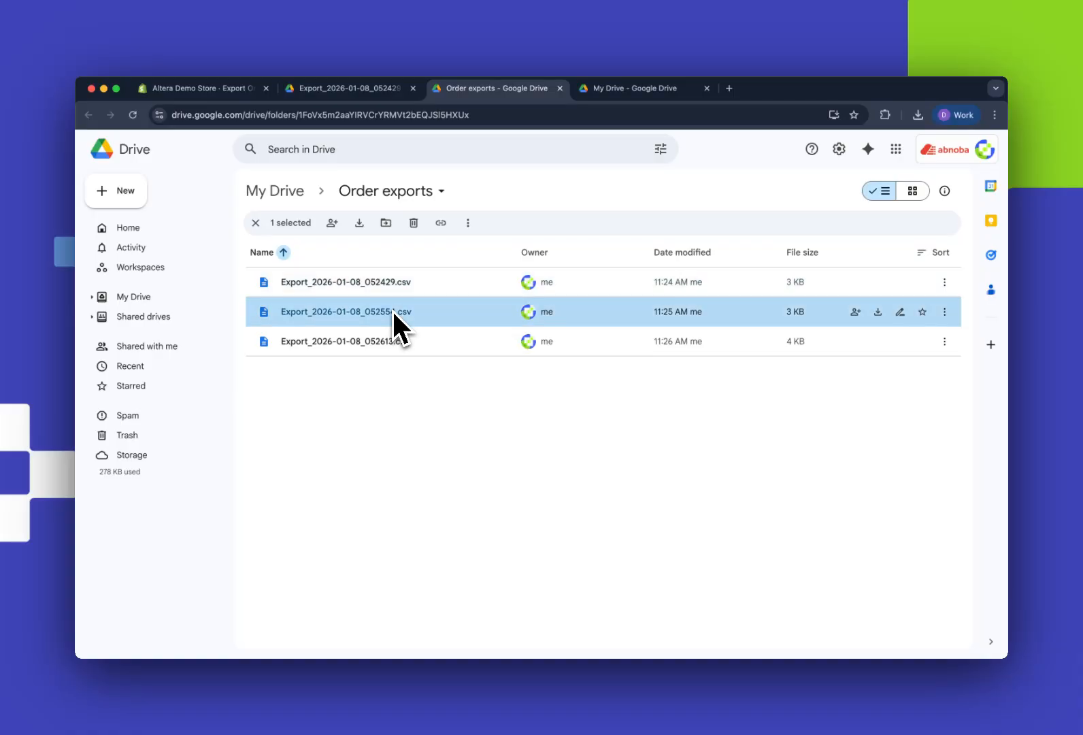
double_click(392, 311)
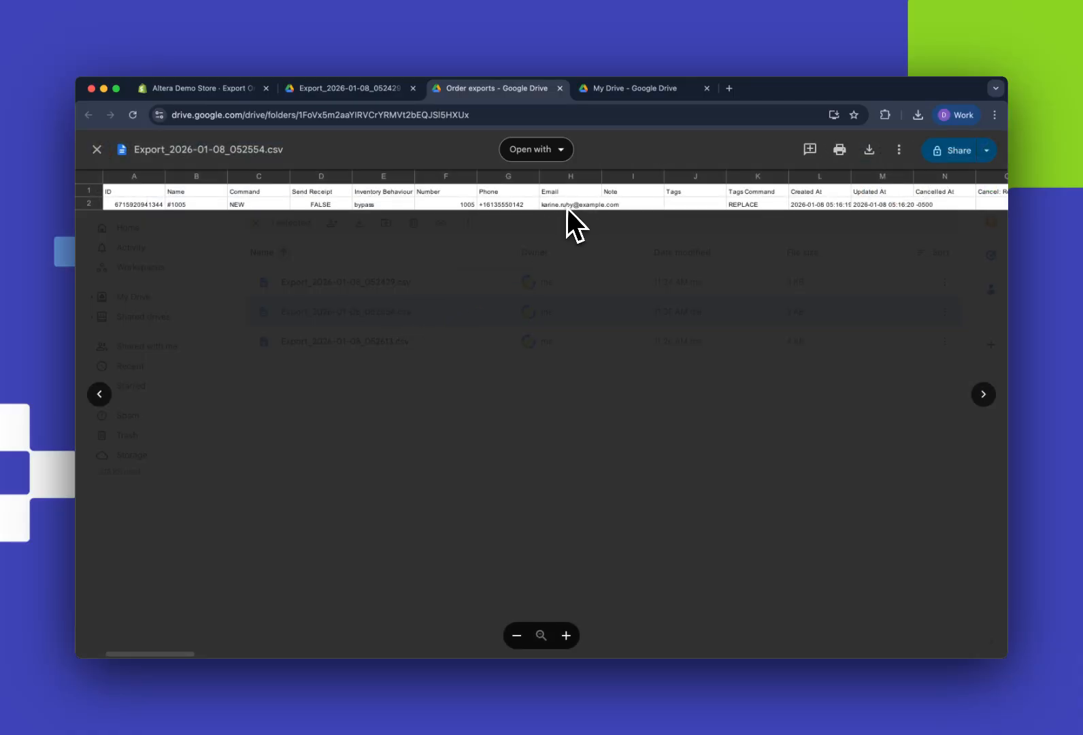
key("Escape")
left_click(384, 341)
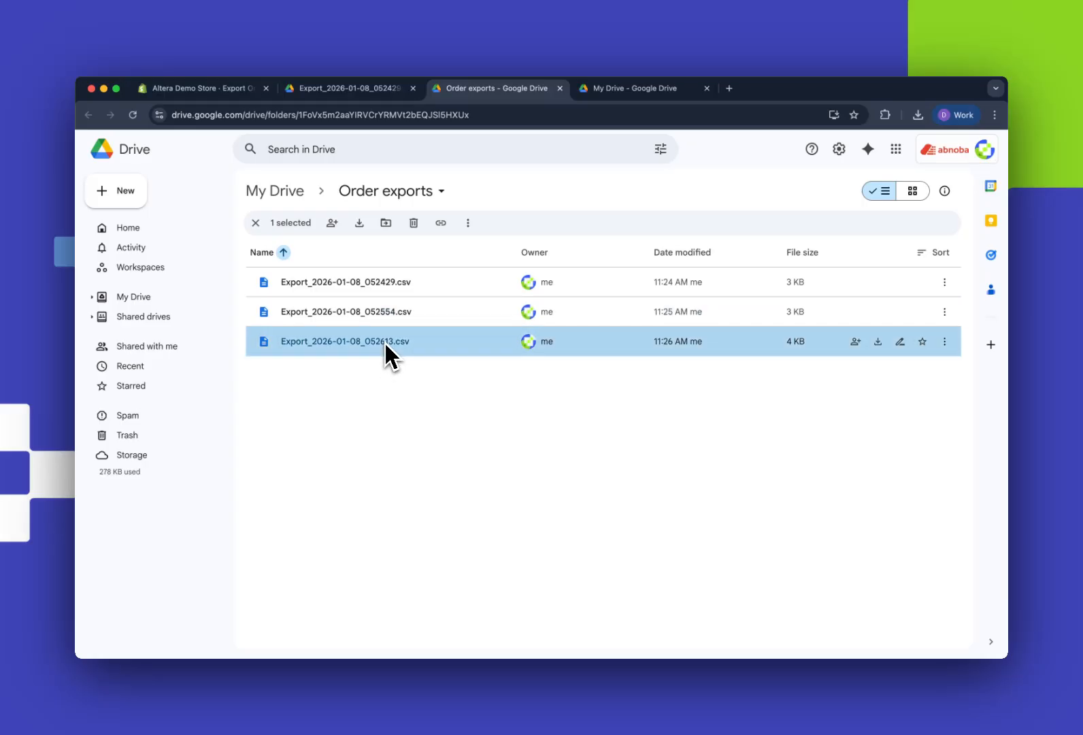
double_click(384, 342)
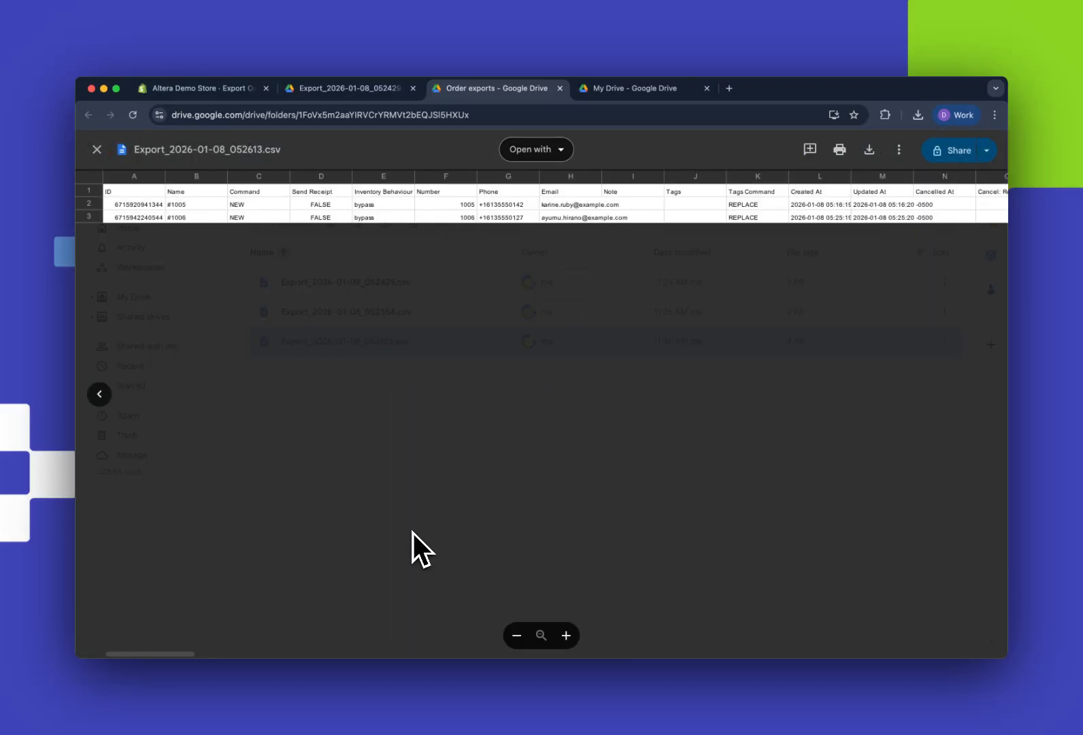
Step: Revisit the Altera job details, view the Order exports folder from My Drive, and return to the job in Shopify
left_click(240, 89)
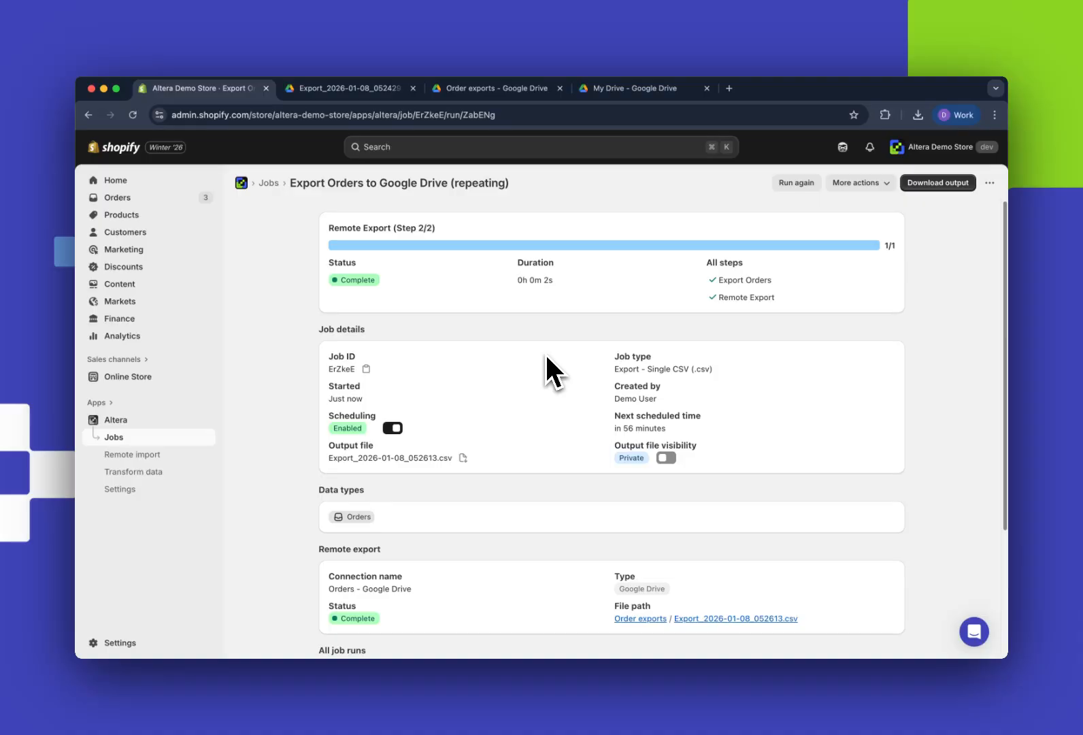
left_click(603, 90)
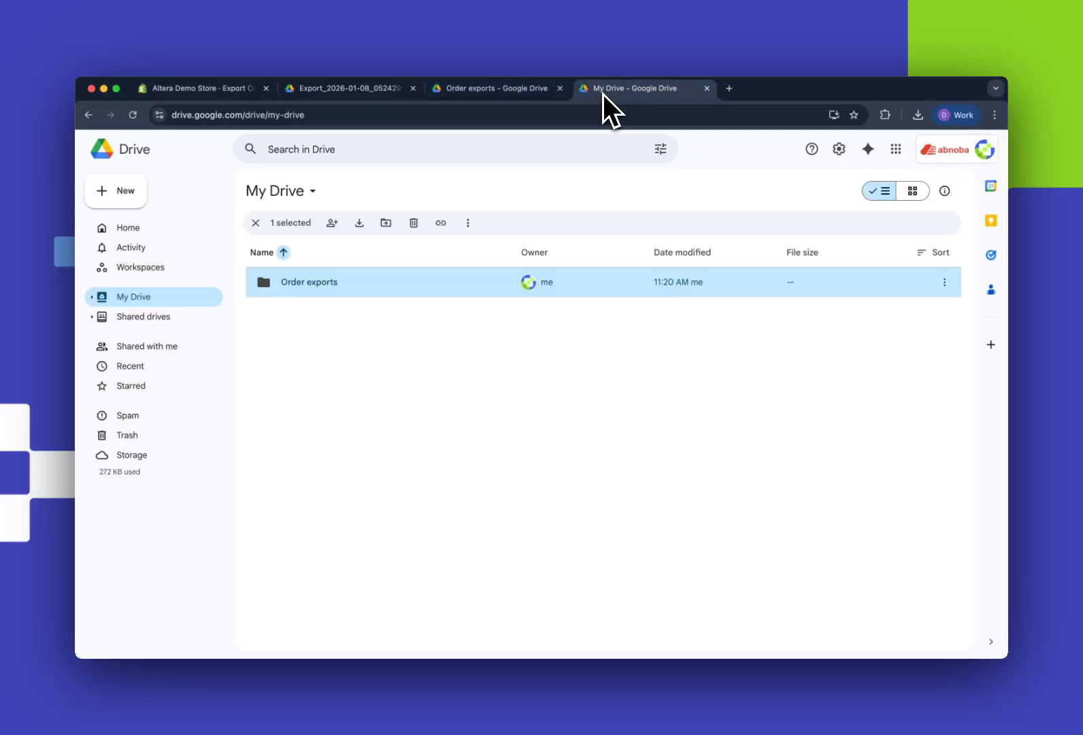
double_click(313, 287)
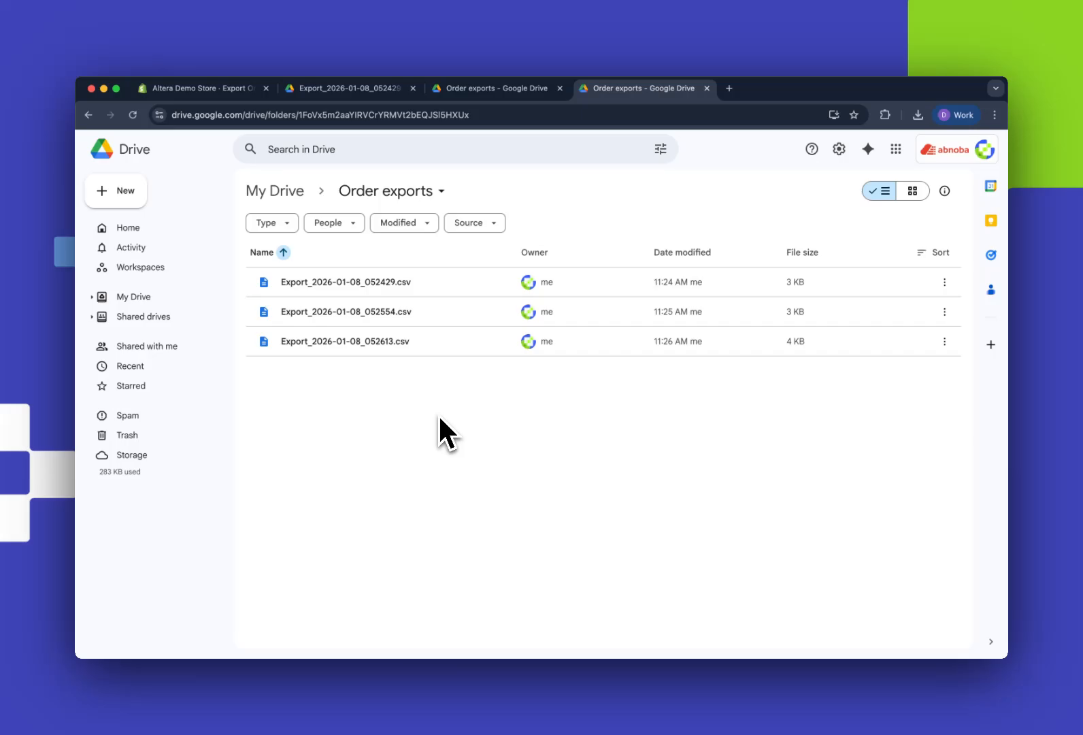
left_click(237, 95)
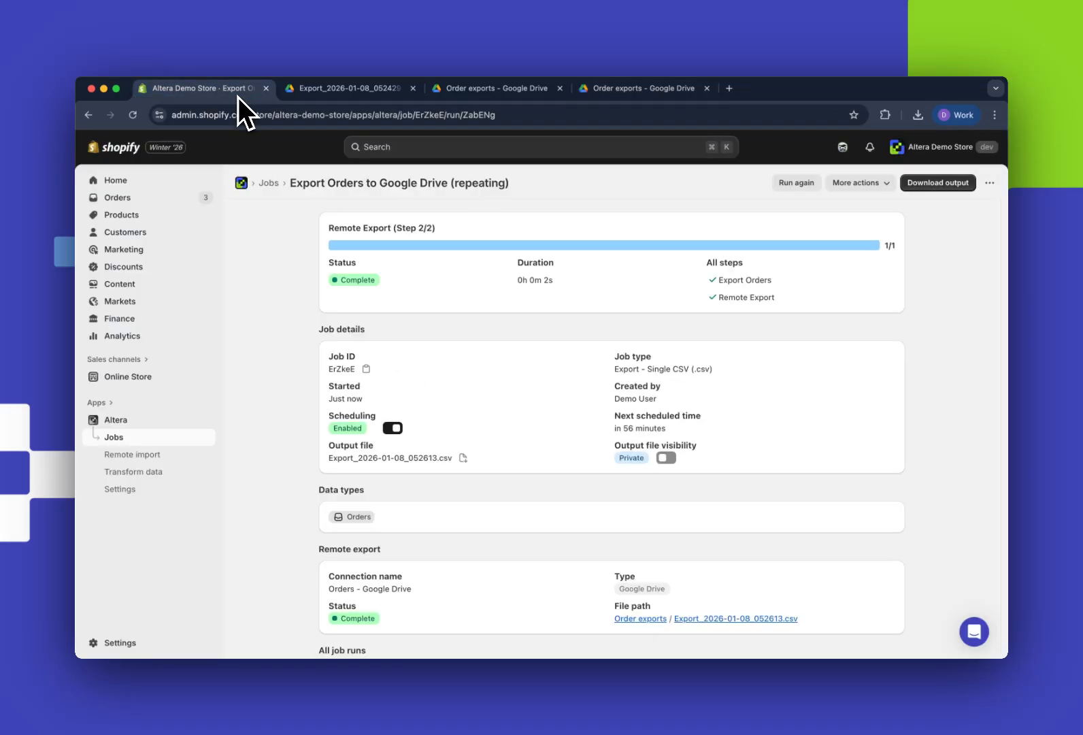